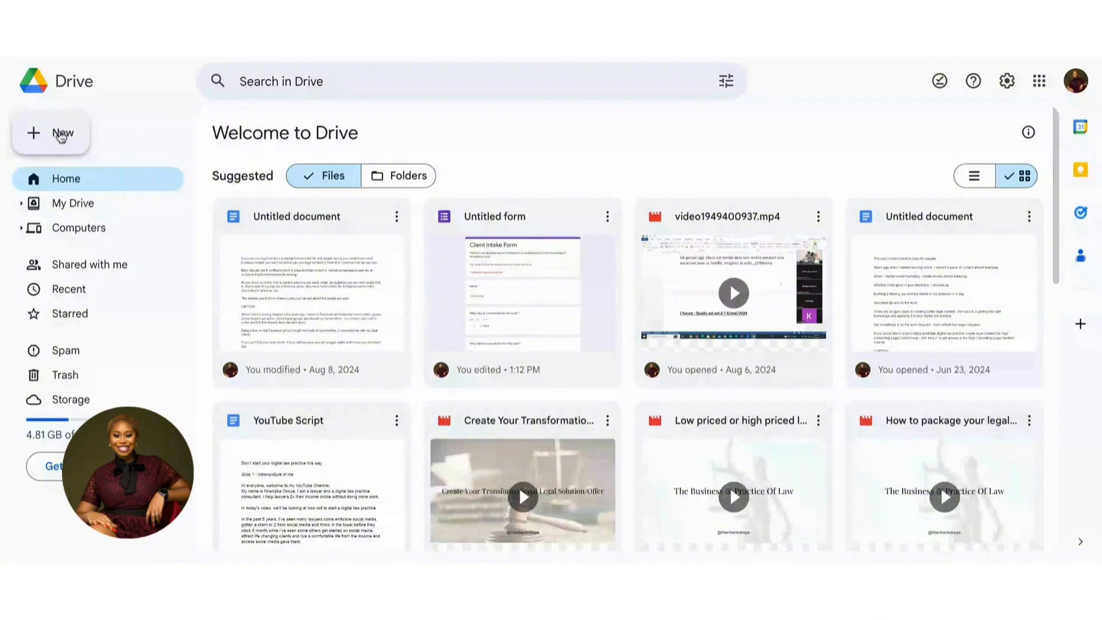
# - Create a blank Google Form from Drive and title it Consultation Form
pyautogui.click(63, 137)
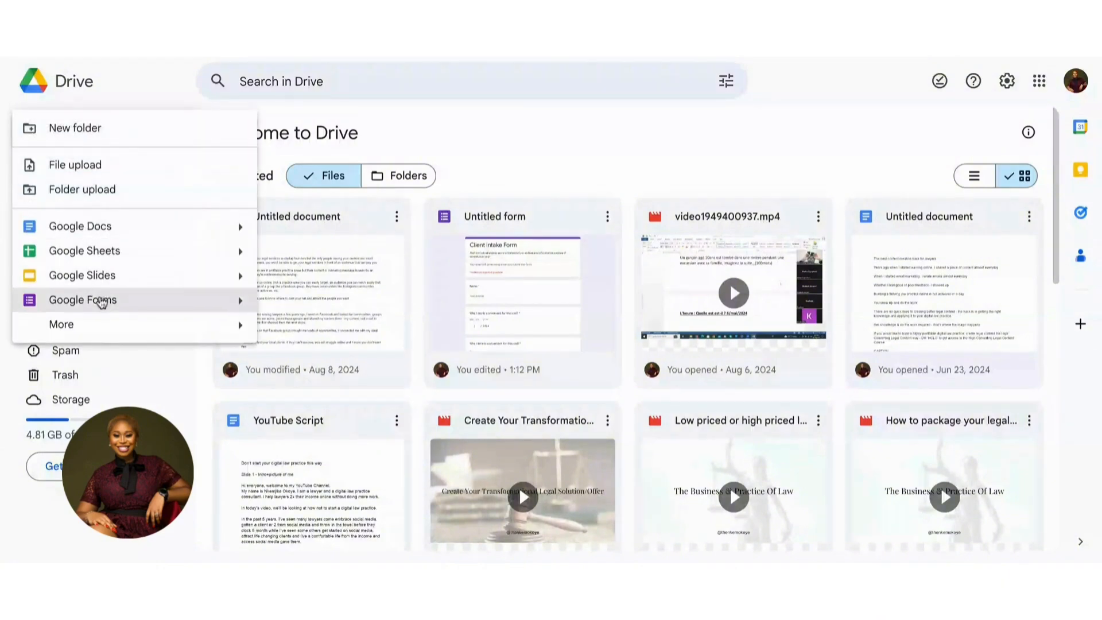
pyautogui.press('Escape')
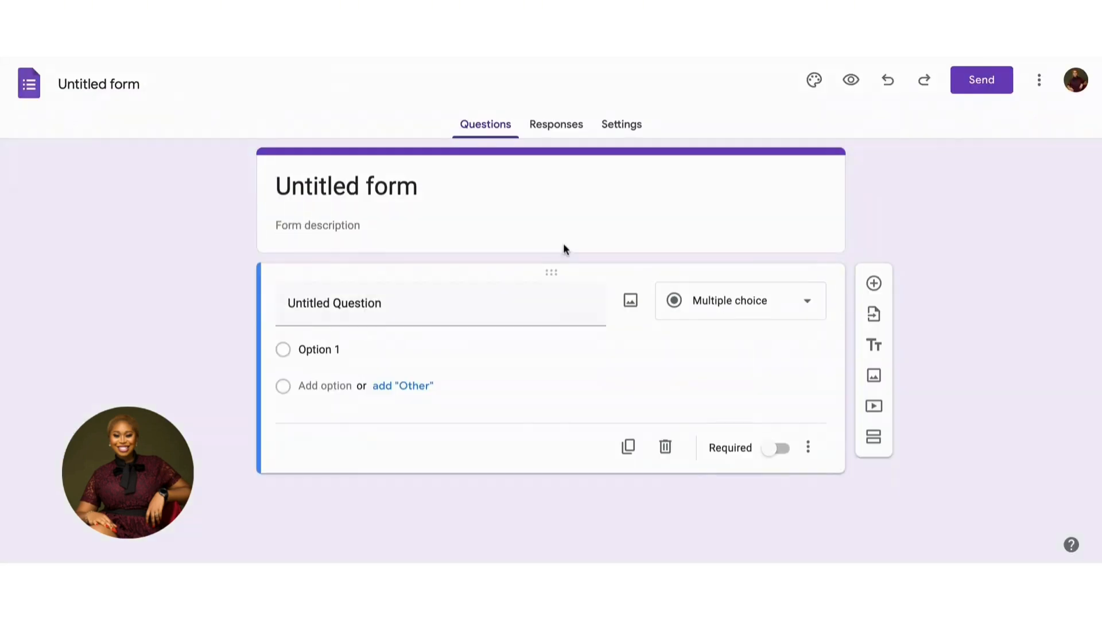
pyautogui.click(436, 188)
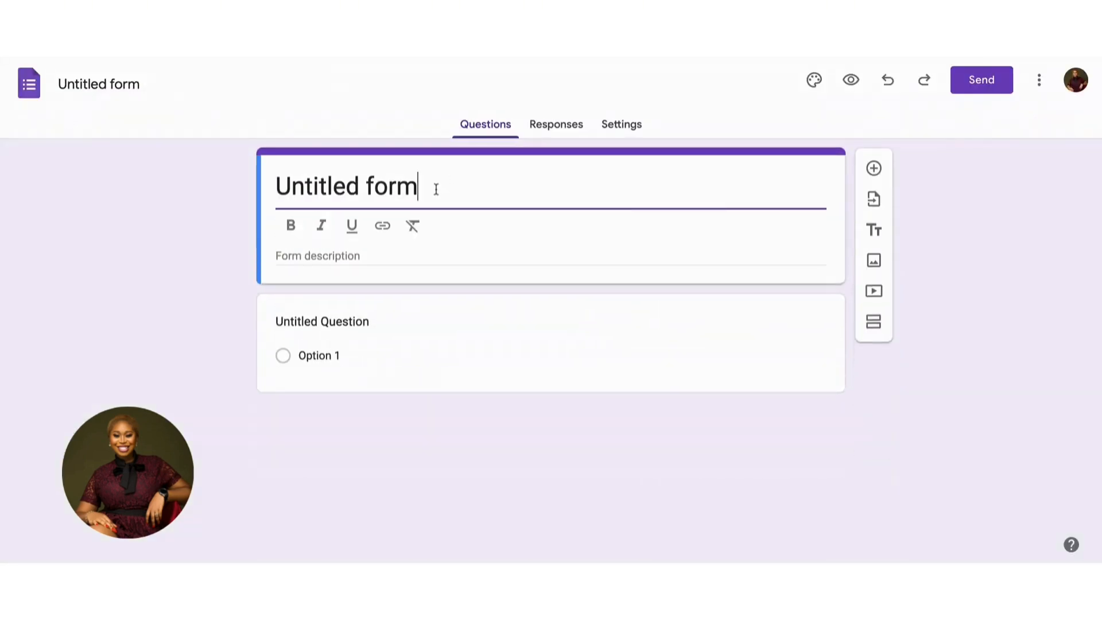
pyautogui.hotkey('ctrl', 'a')
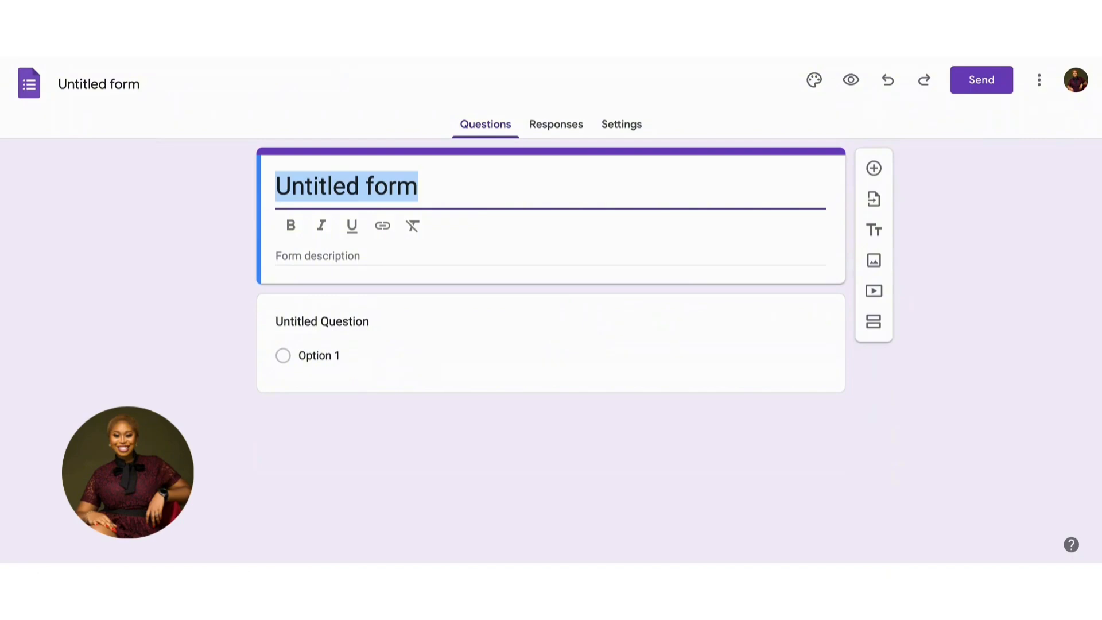
pyautogui.press('BackSpace')
pyautogui.hotkey('ctrl', 'z')
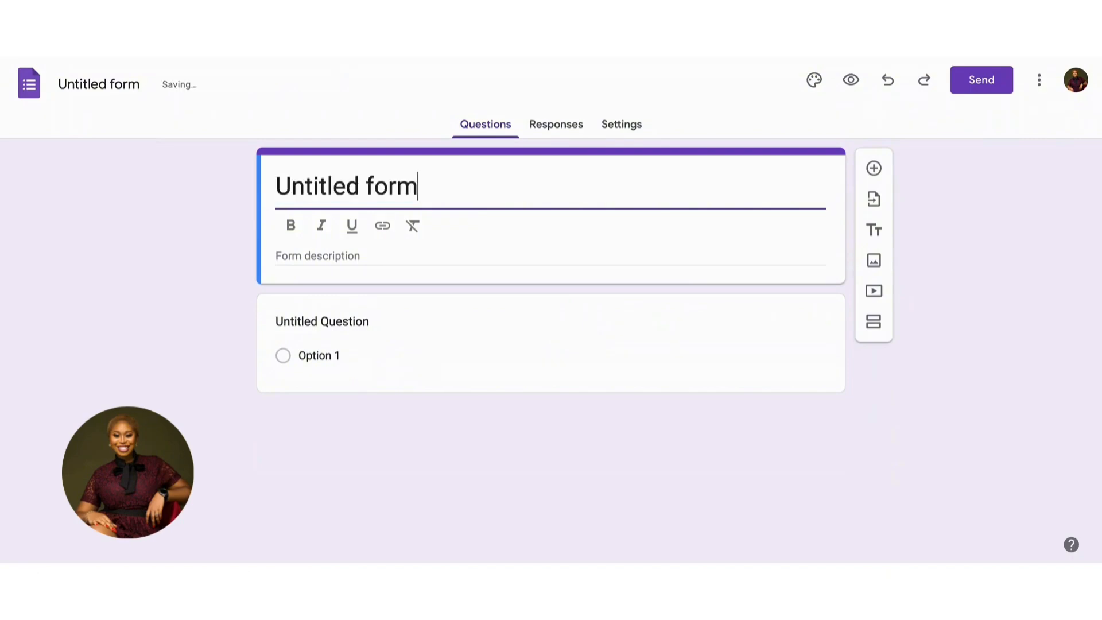
pyautogui.hotkey('ctrl', 'a')
pyautogui.write('C')
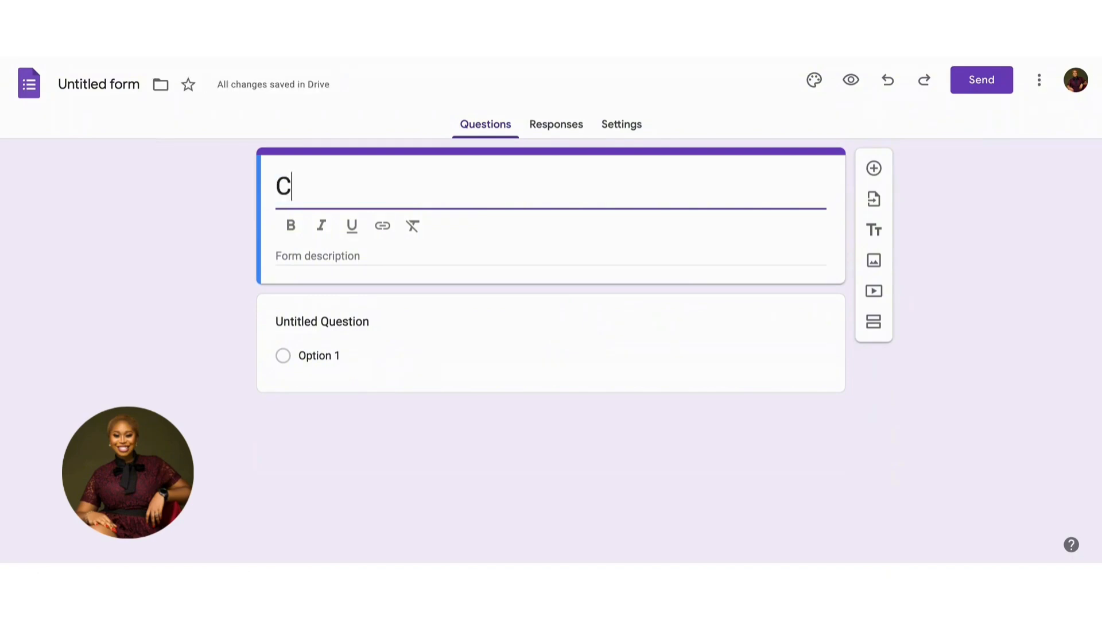
pyautogui.write('onsultat')
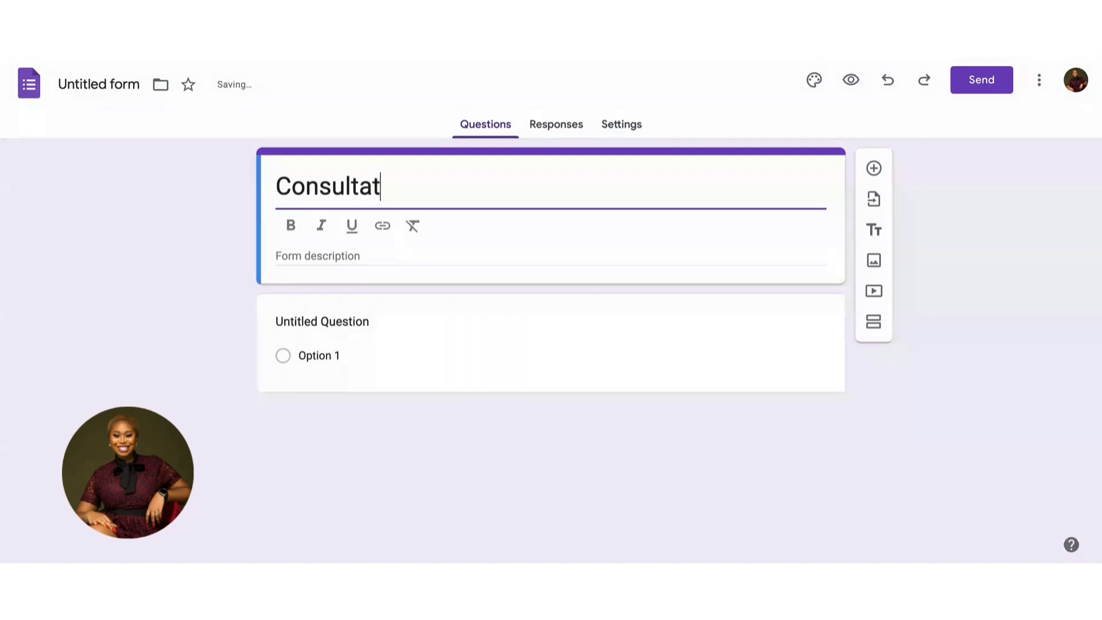
pyautogui.write('ion Form')
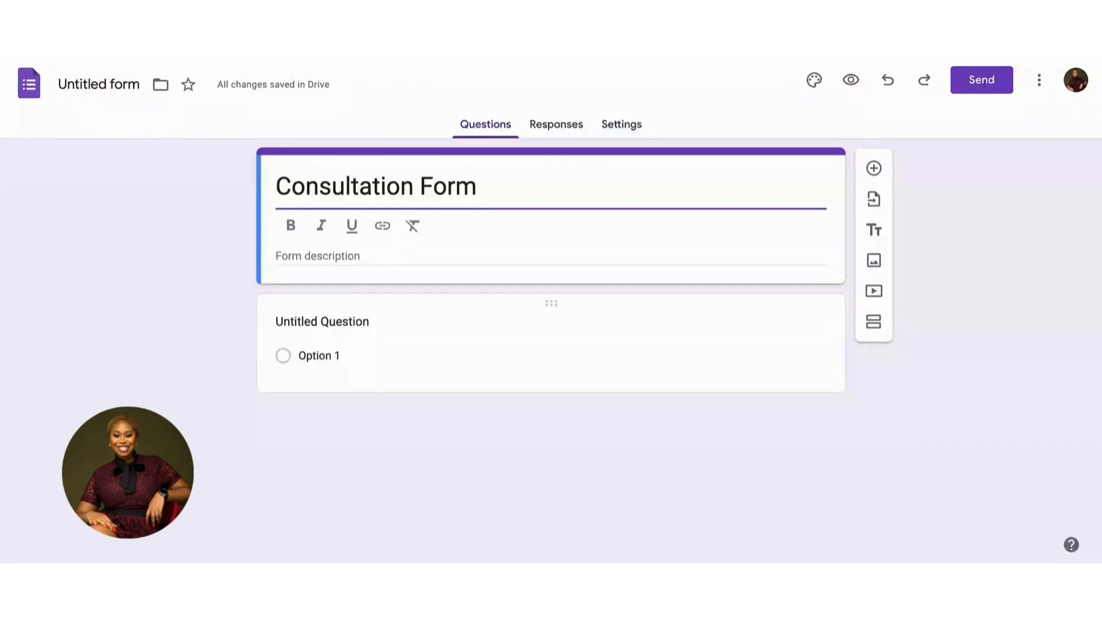
# - Title the first question Name as a Short answer question and try its Required setting on and off
pyautogui.click(323, 322)
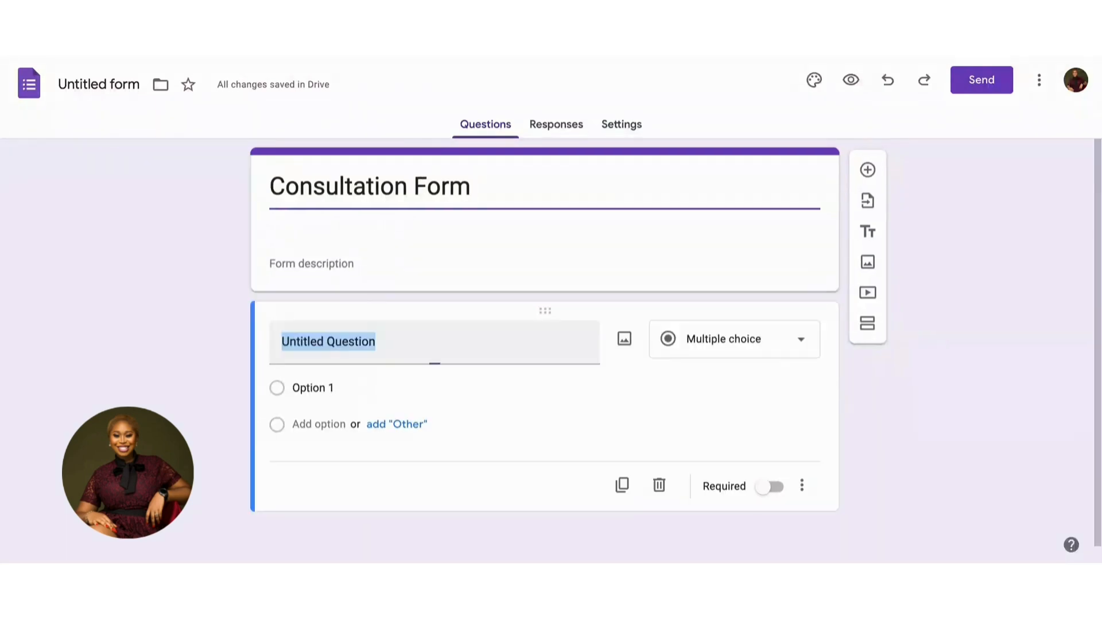
pyautogui.write('Name')
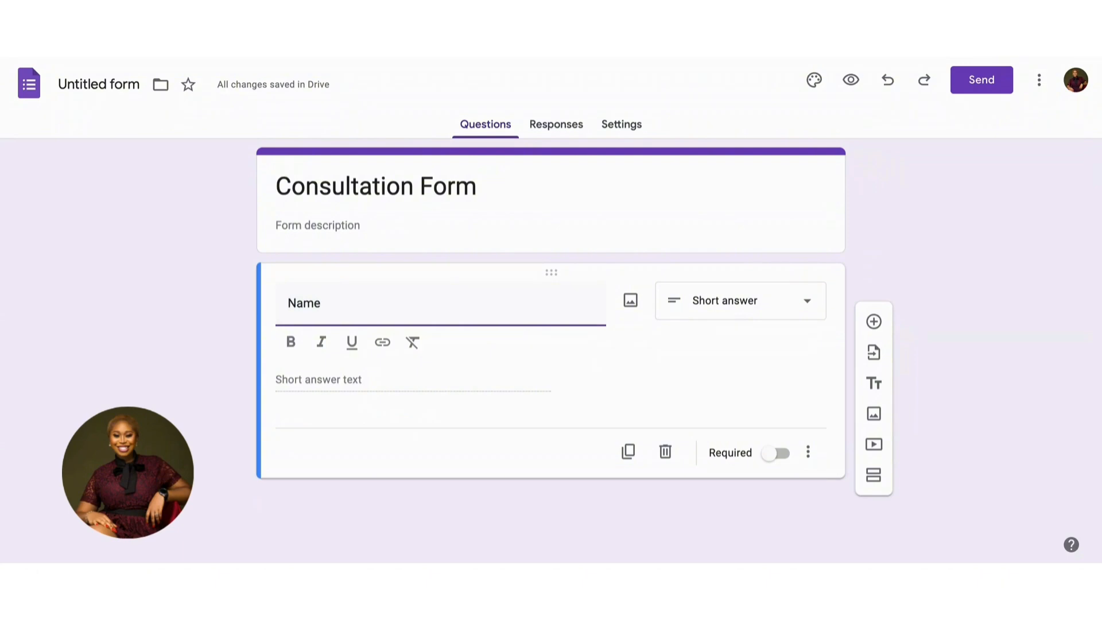
pyautogui.click(740, 301)
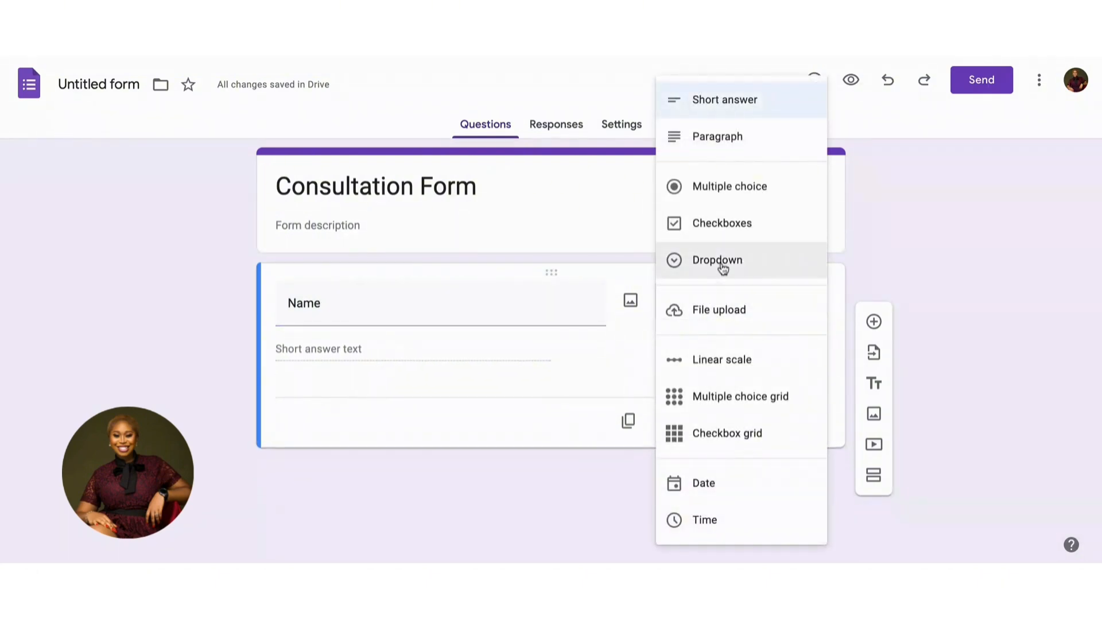
pyautogui.click(748, 118)
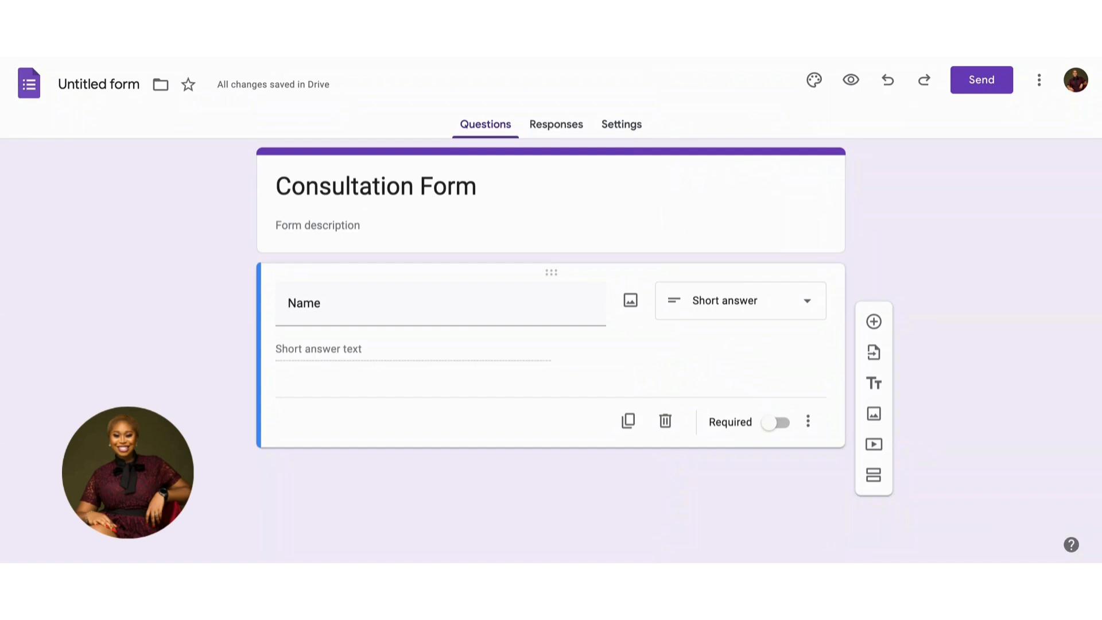
pyautogui.click(773, 426)
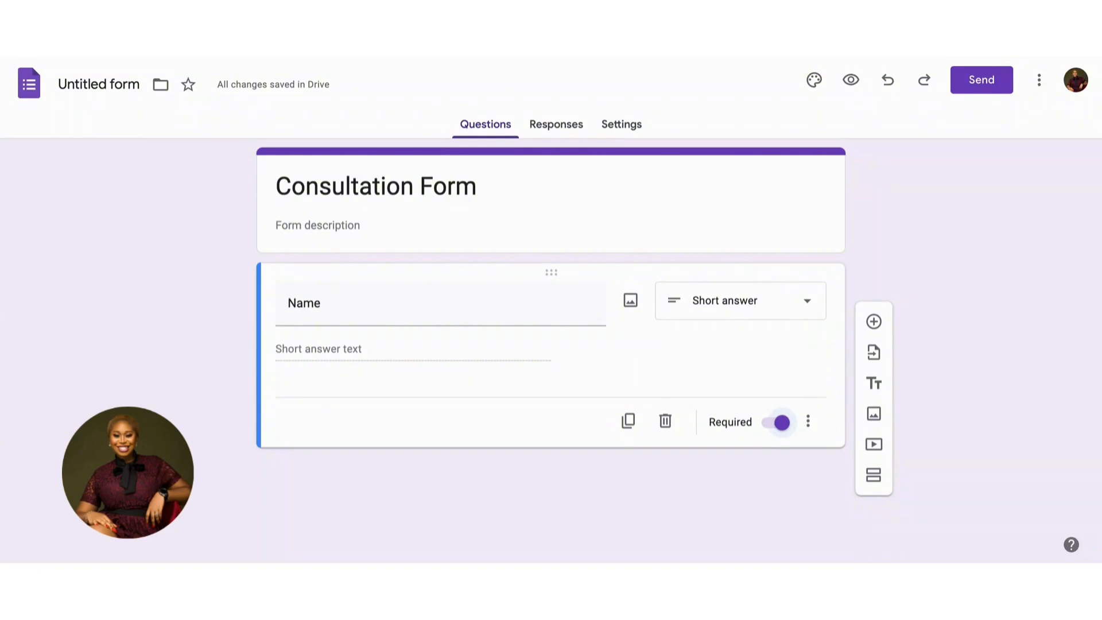
pyautogui.click(779, 423)
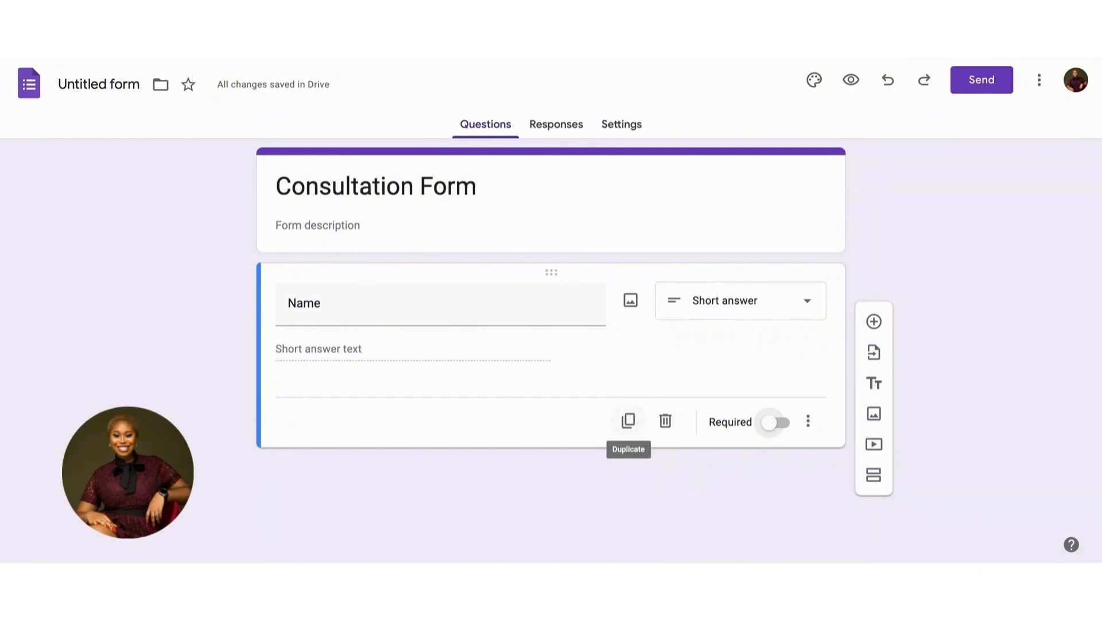
# - Add a required Date question reading "What date is convenient for this call?" below the Name question
pyautogui.click(875, 324)
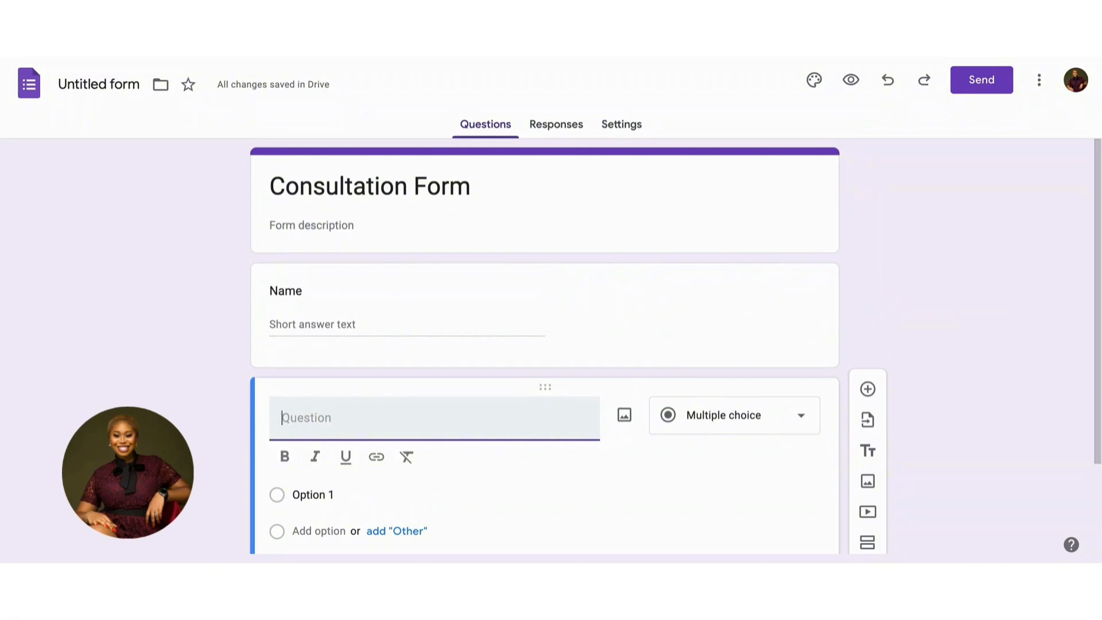
pyautogui.write('What da')
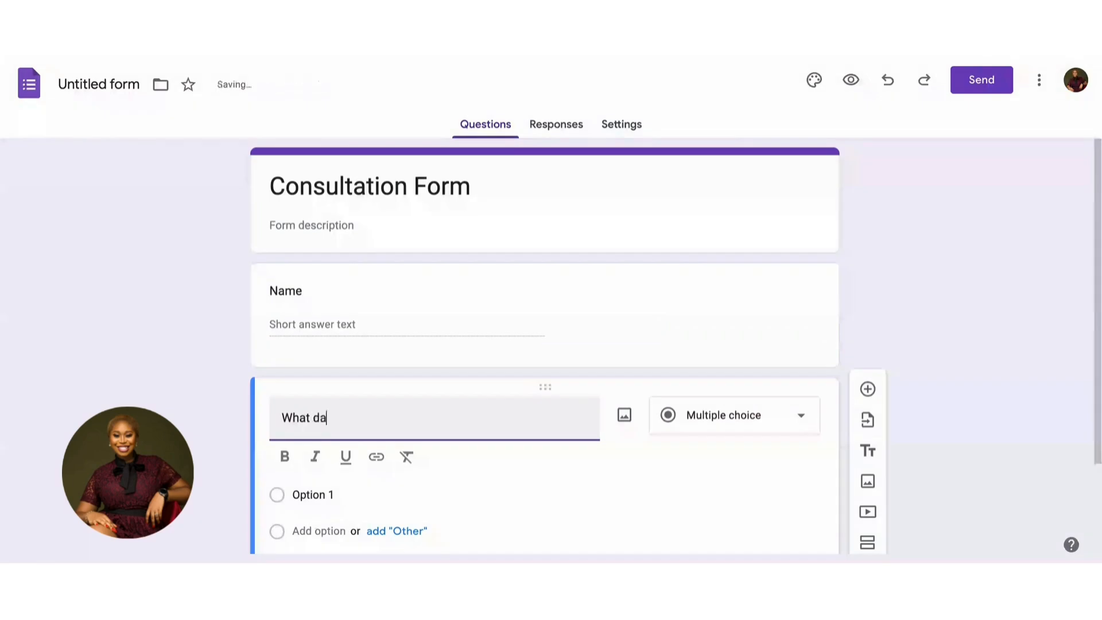
pyautogui.write('te is conve')
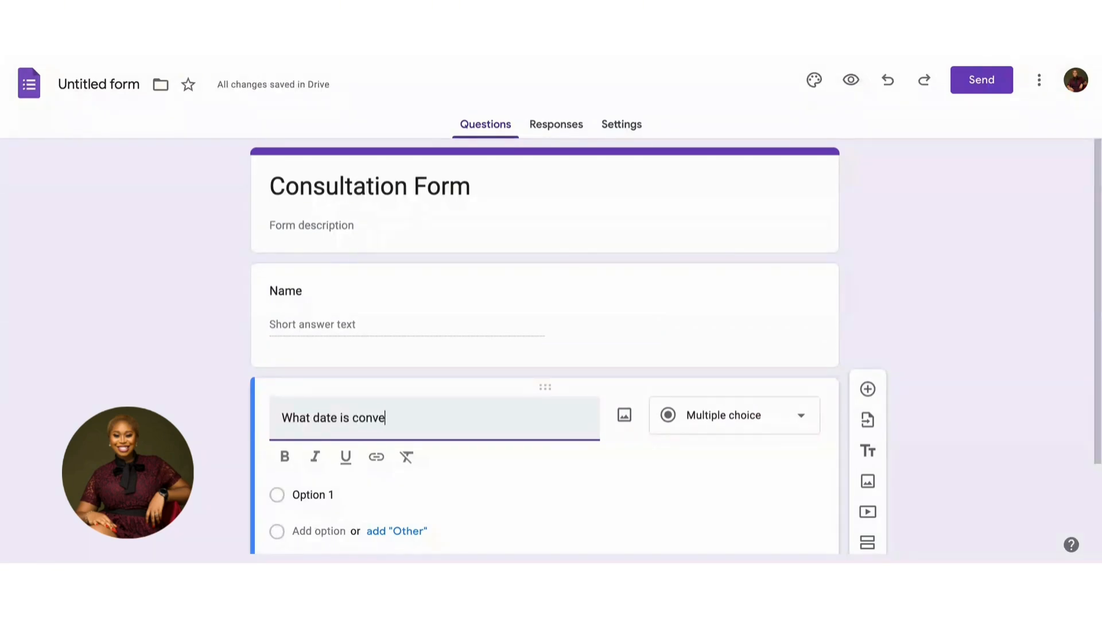
pyautogui.write('r')
pyautogui.press('BackSpace')
pyautogui.press('BackSpace')
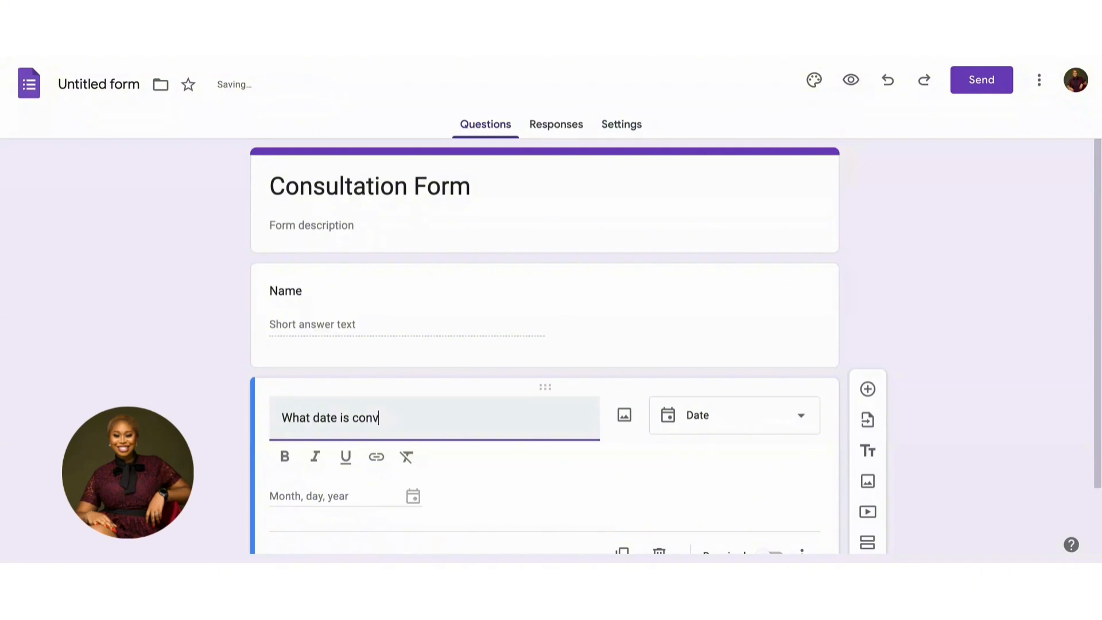
pyautogui.write('enient fo')
pyautogui.press('BackSpace')
pyautogui.write('r')
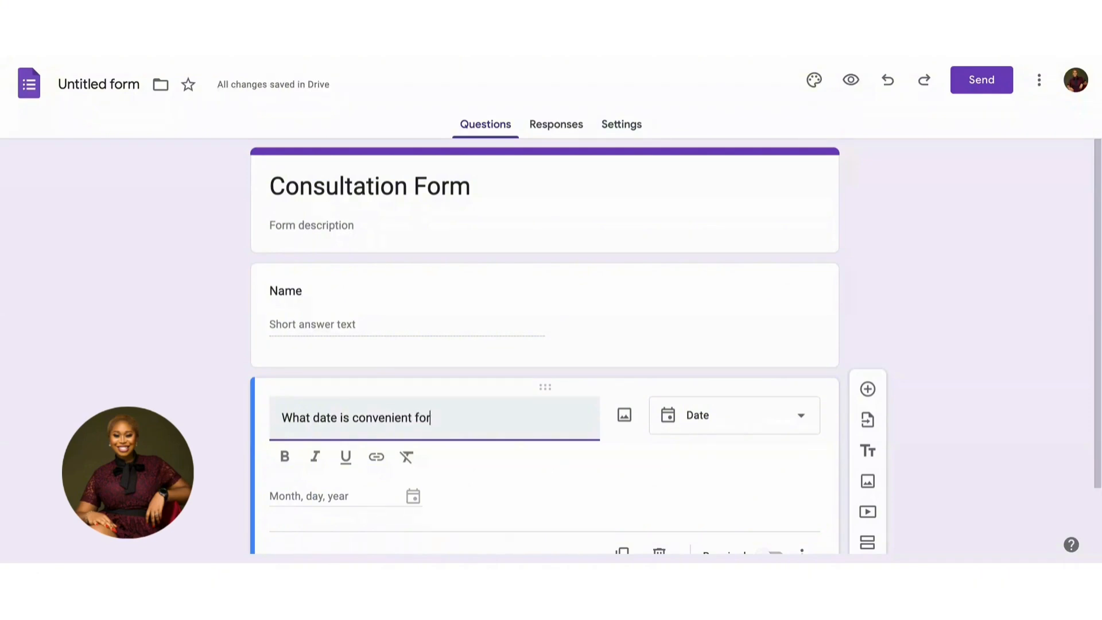
pyautogui.write(' this call')
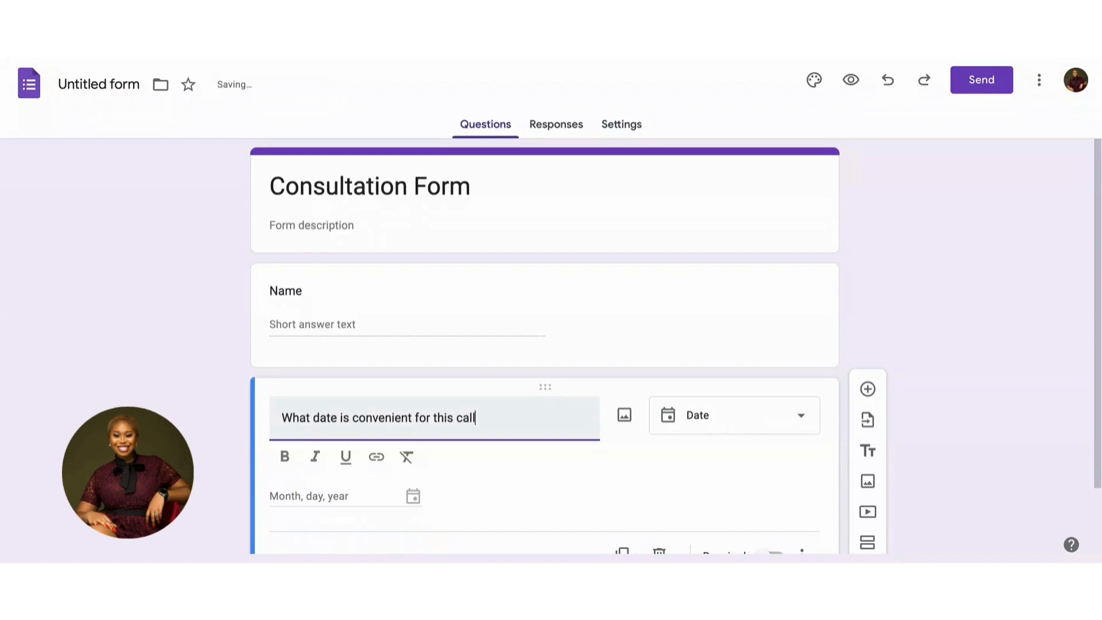
pyautogui.write('?')
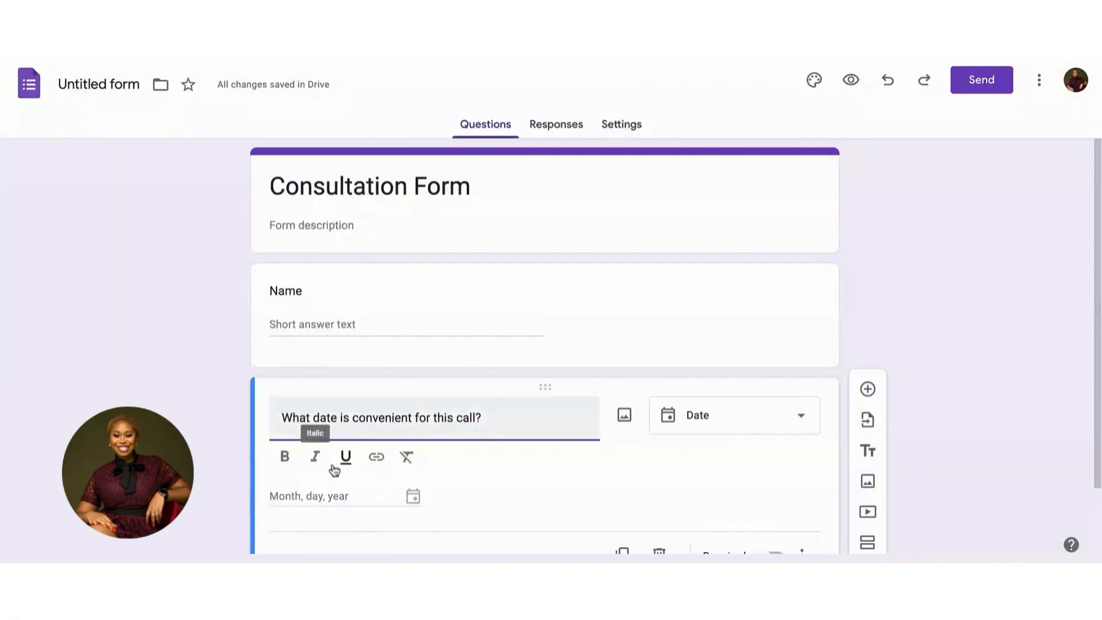
pyautogui.scroll(-2, 329, 495)
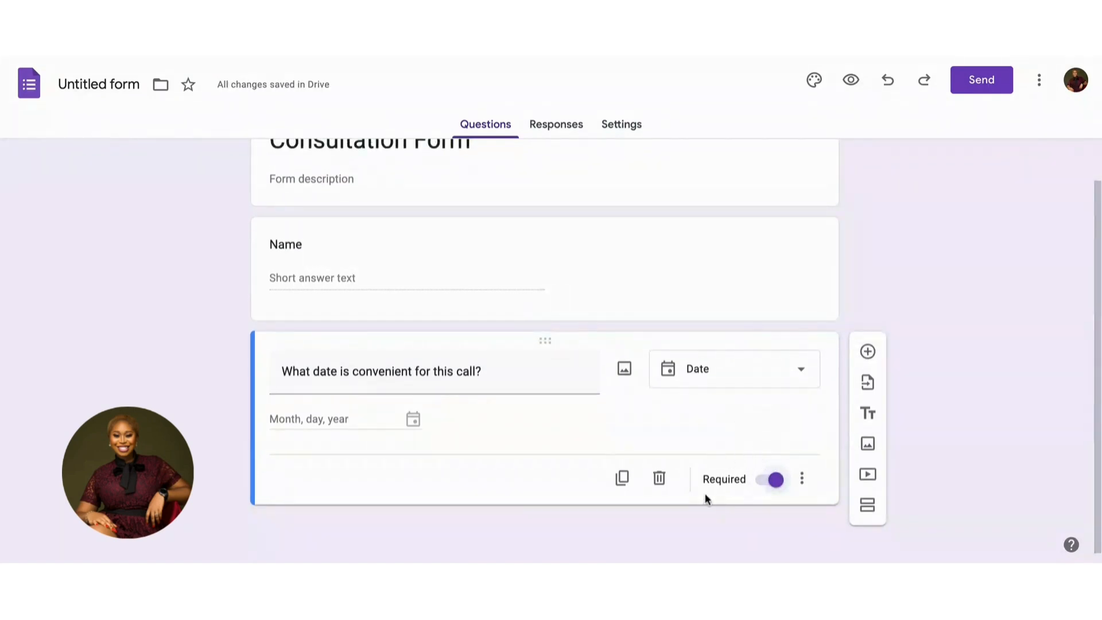
# - Duplicate the date question and reword the copy as "What time is convenient for this call?"
pyautogui.click(622, 482)
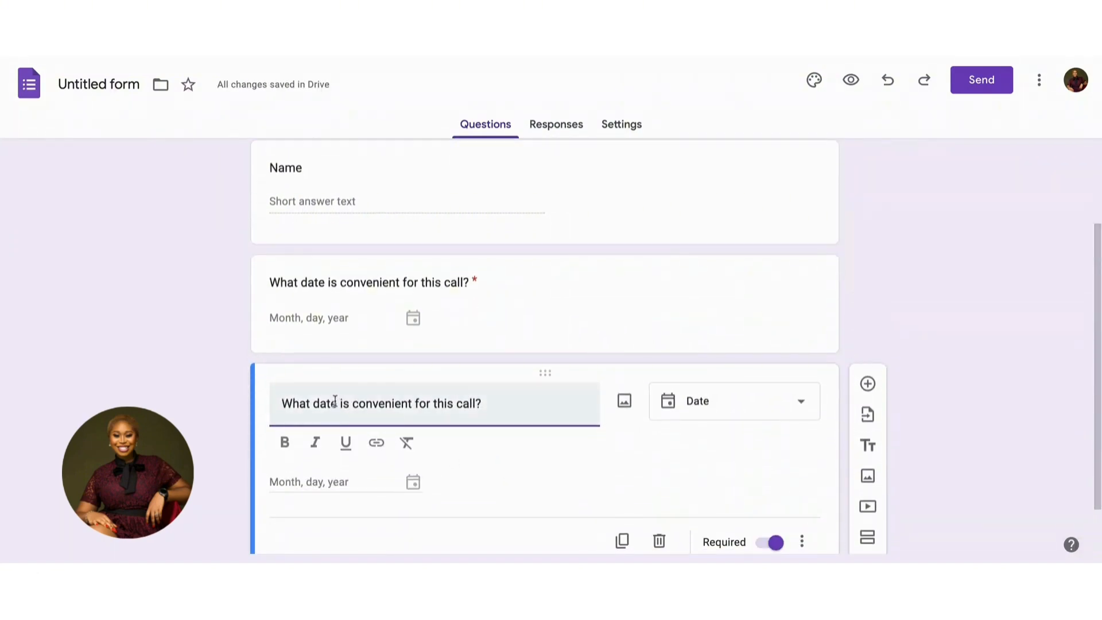
pyautogui.press('BackSpace')
pyautogui.press('BackSpace')
pyautogui.press('BackSpace')
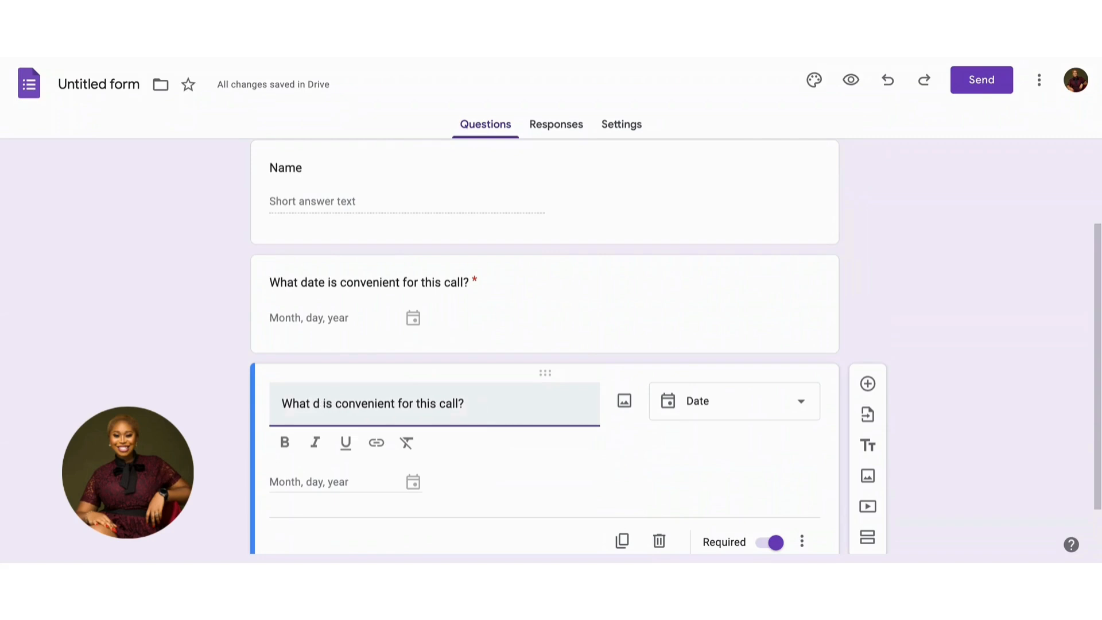
pyautogui.press('BackSpace')
pyautogui.write('ti')
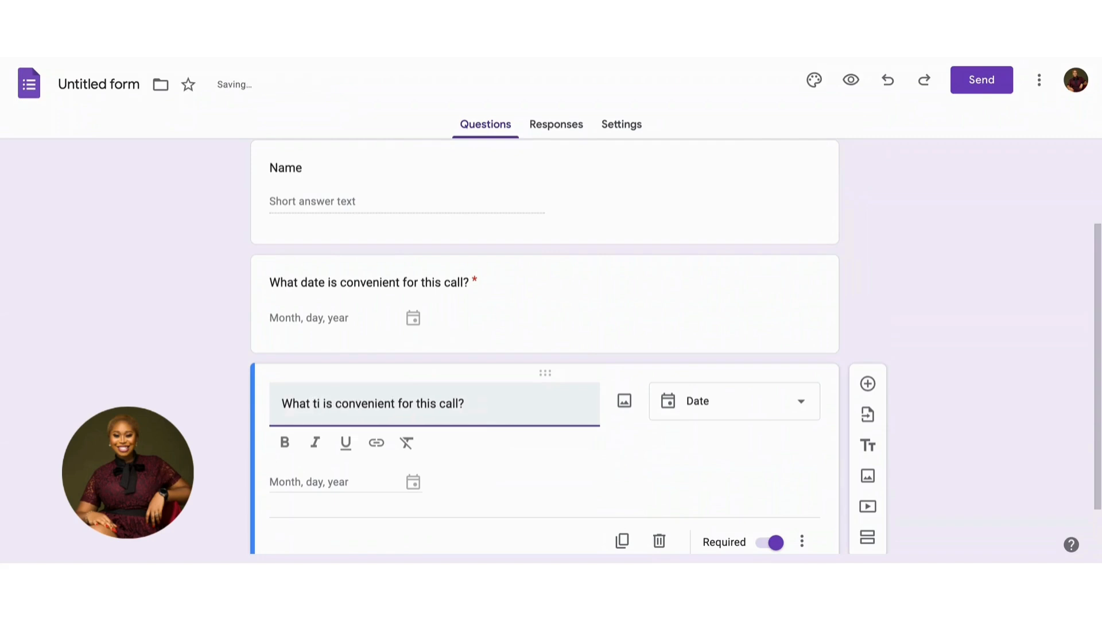
pyautogui.write('me')
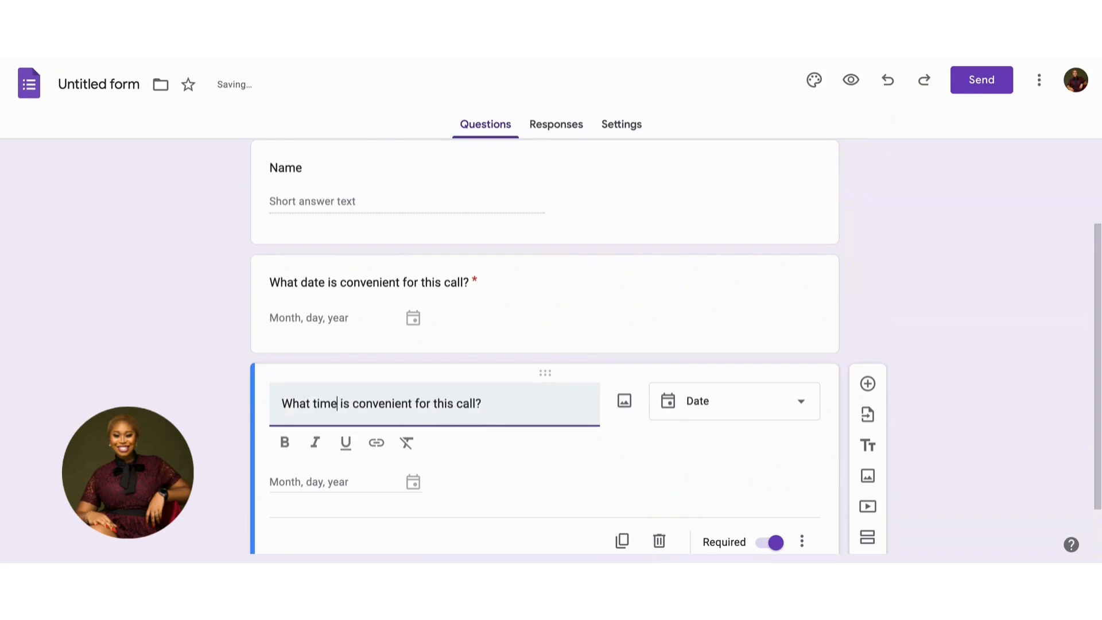
pyautogui.click(640, 457)
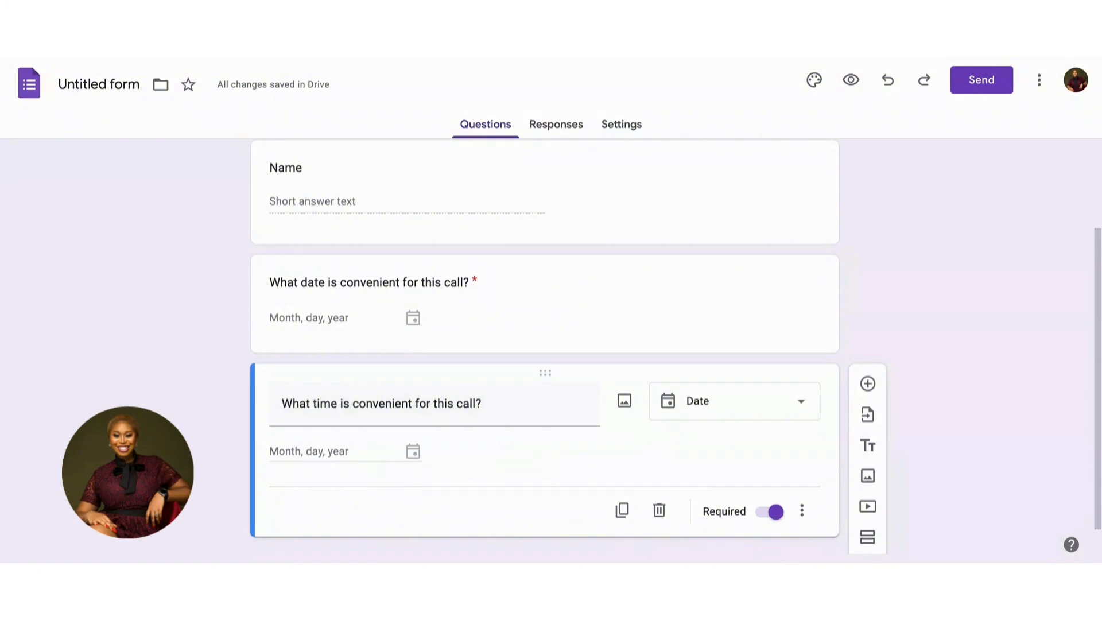
# - Change the answer type of the "What time is convenient for this call?" question to Time
pyautogui.click(735, 401)
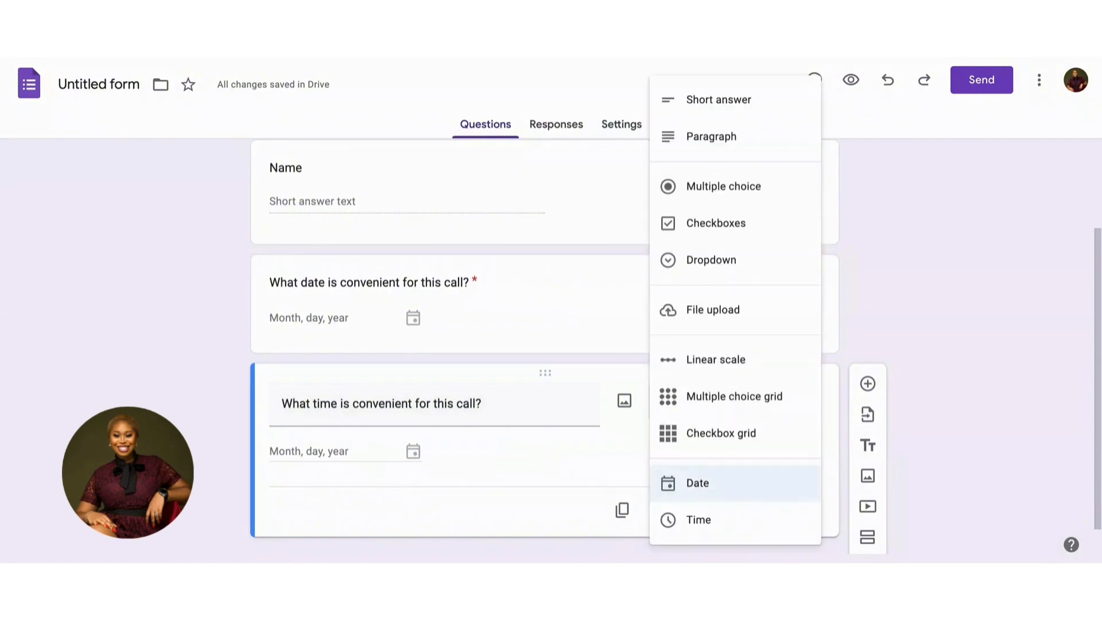
pyautogui.click(641, 453)
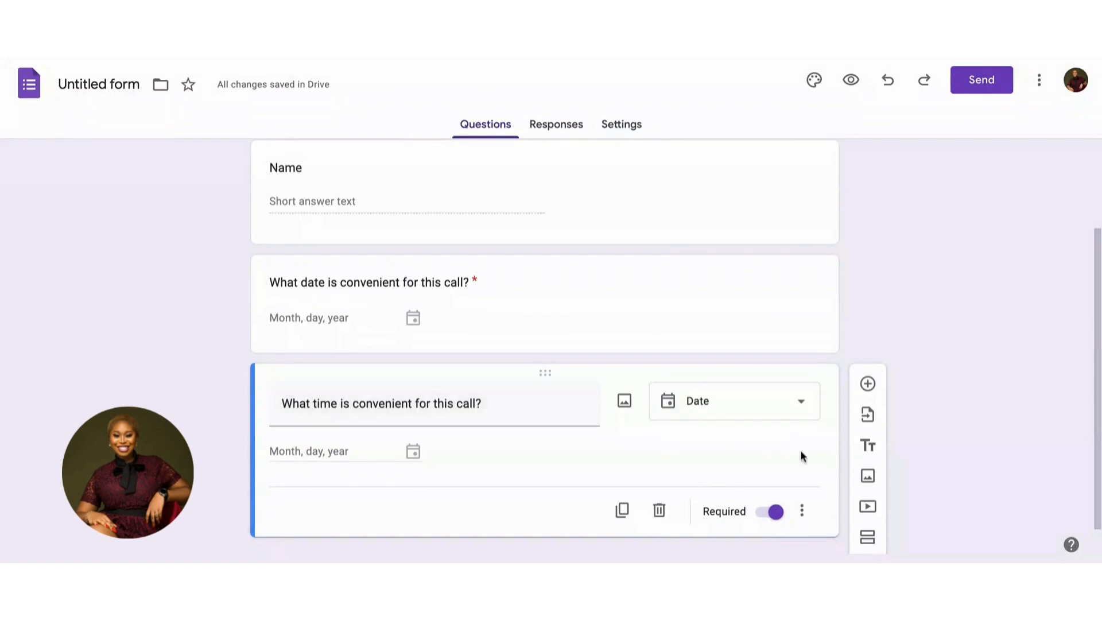
pyautogui.click(759, 403)
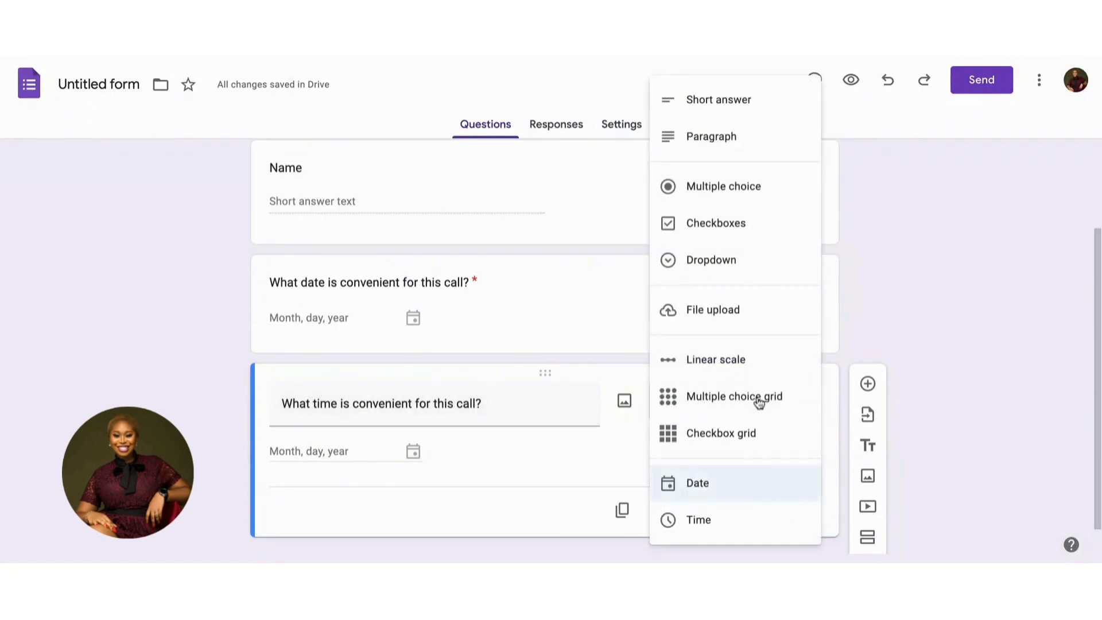
pyautogui.click(736, 519)
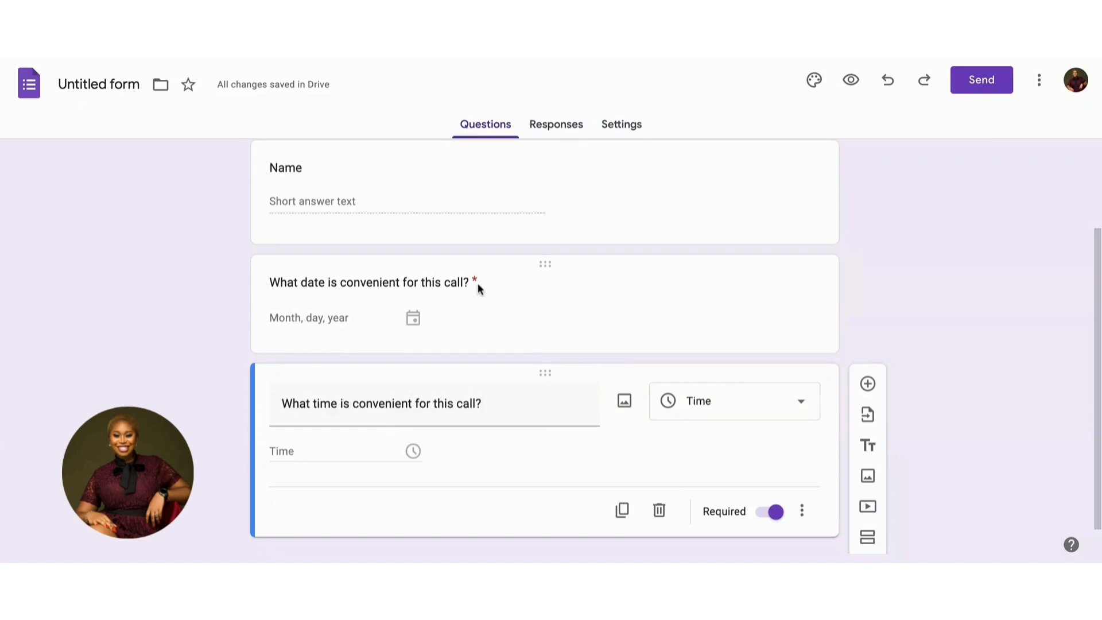
# - Make the Name question required and select the date question below it
pyautogui.scroll(2, 478, 284)
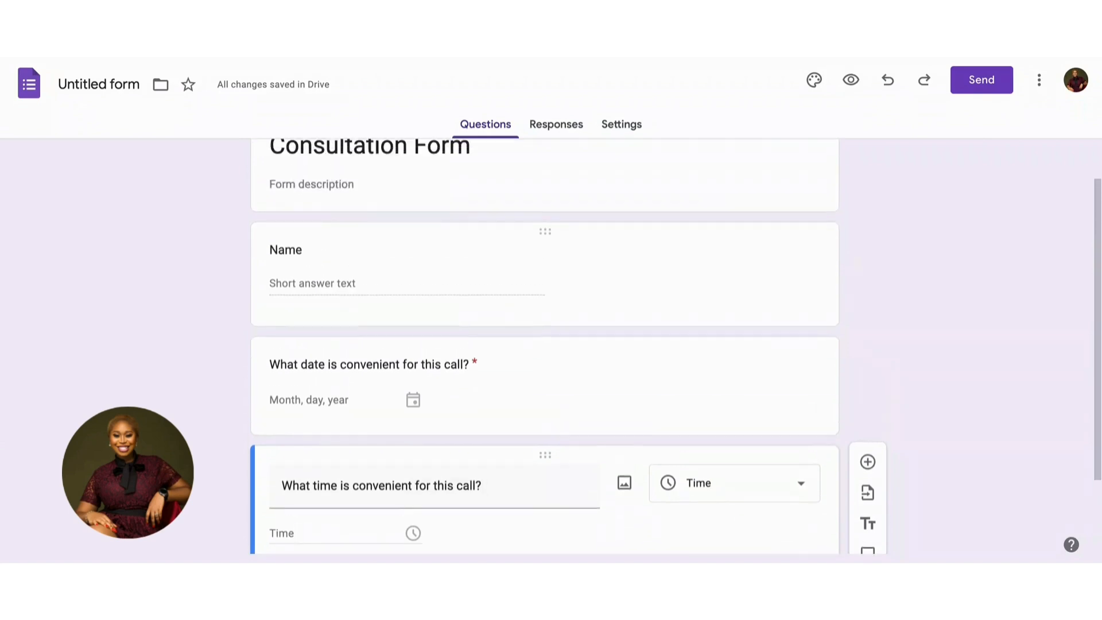
pyautogui.click(307, 256)
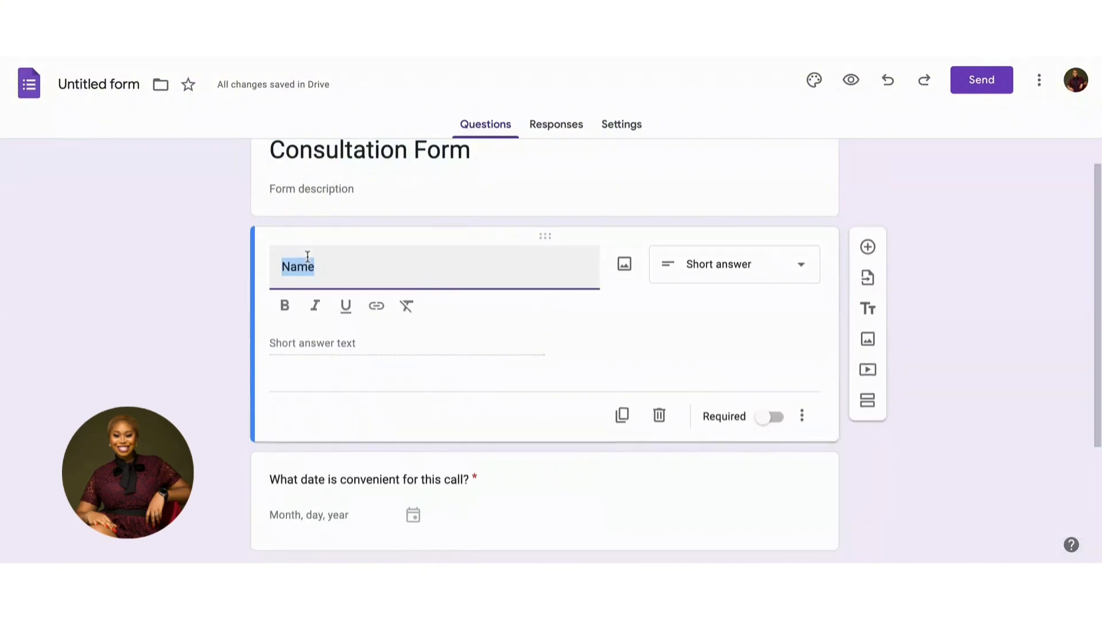
pyautogui.click(766, 419)
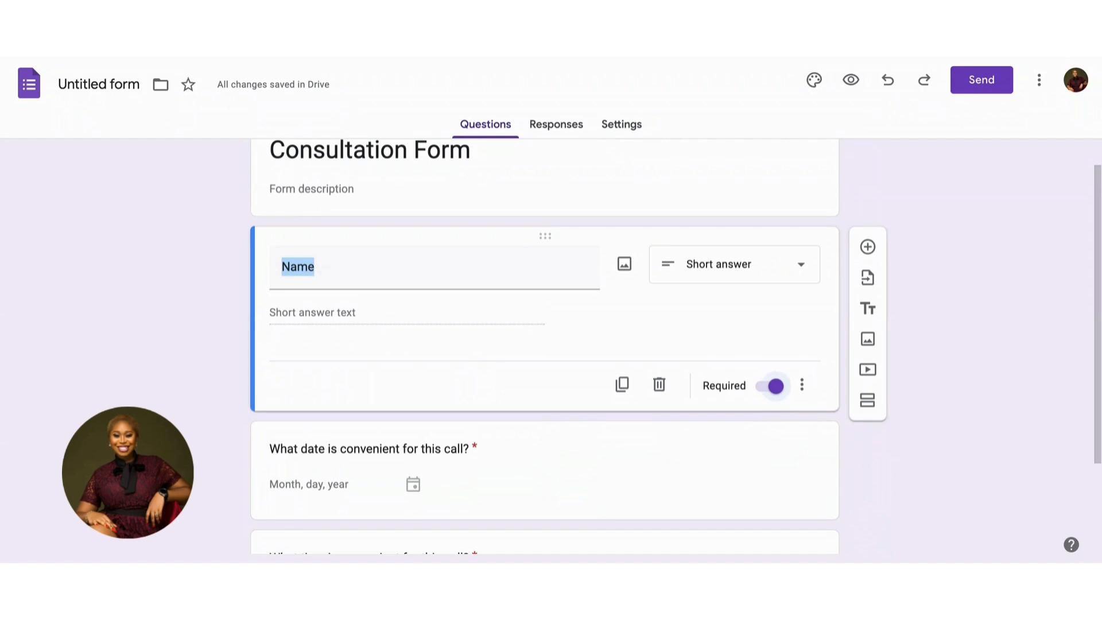
pyautogui.click(575, 474)
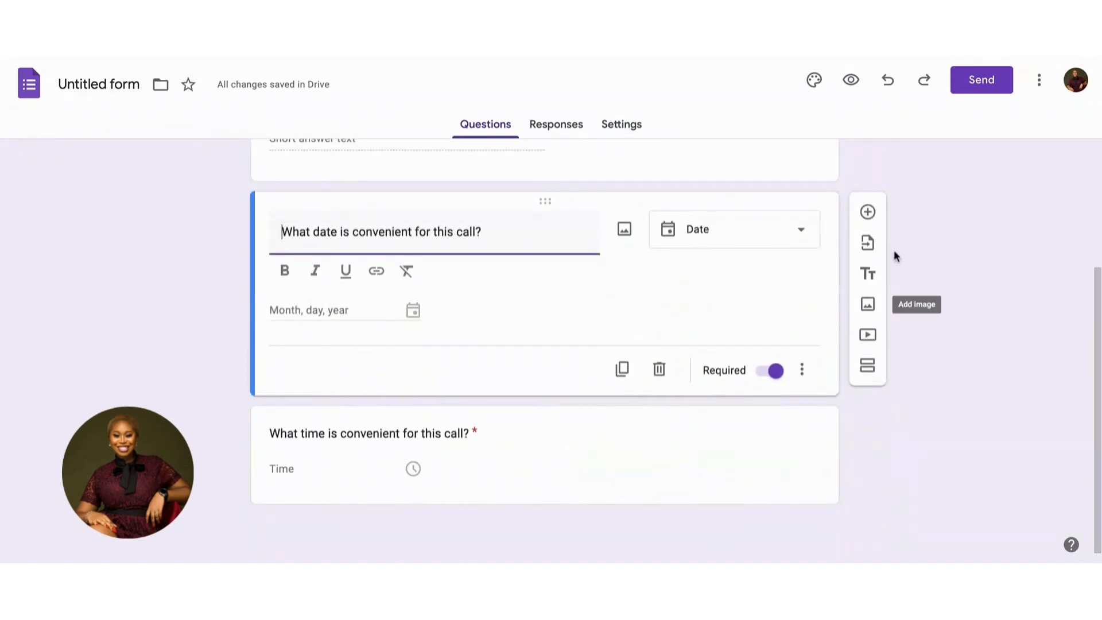
# - Add a blank multiple-choice question directly below the "What date is convenient for this call?" question
pyautogui.click(869, 213)
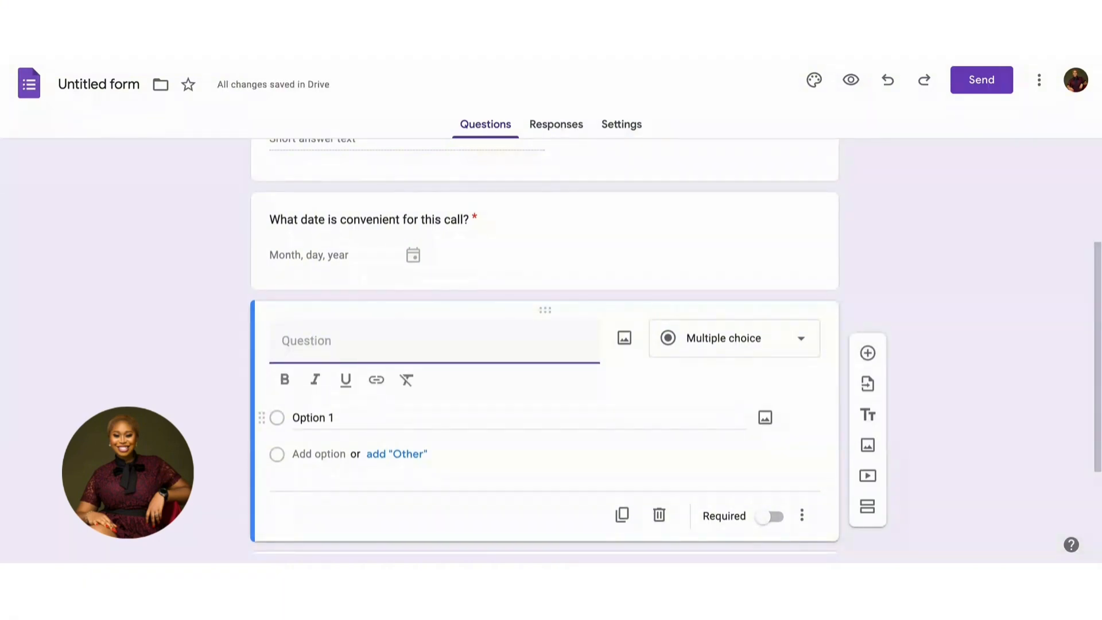
pyautogui.scroll(3, 733, 387)
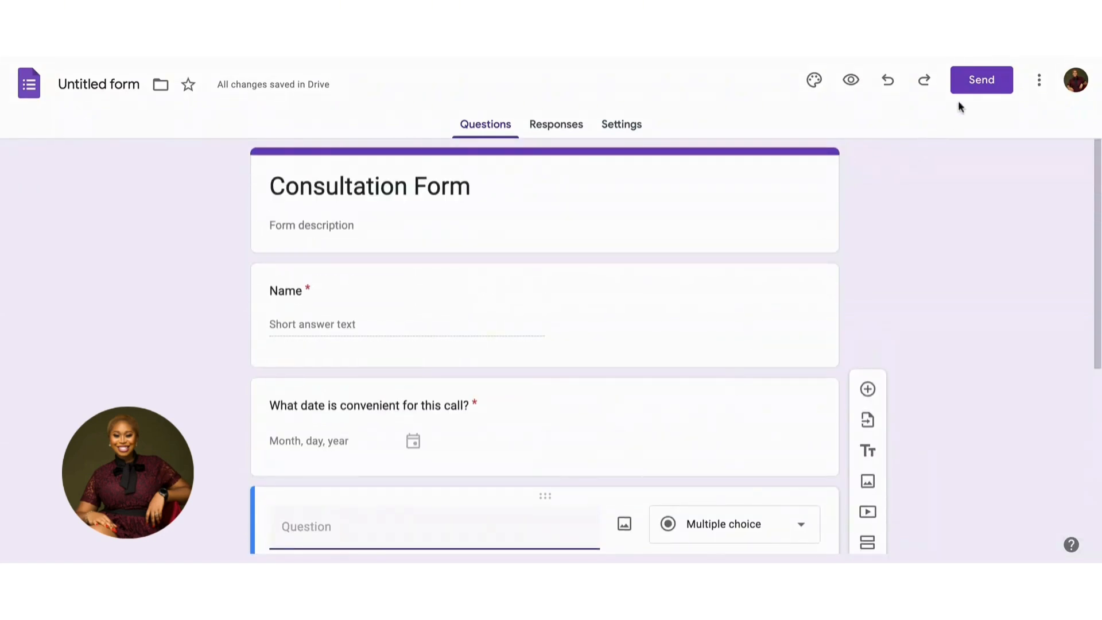
# - Copy a shortened shareable link to the form from its sending options and close them
pyautogui.click(973, 92)
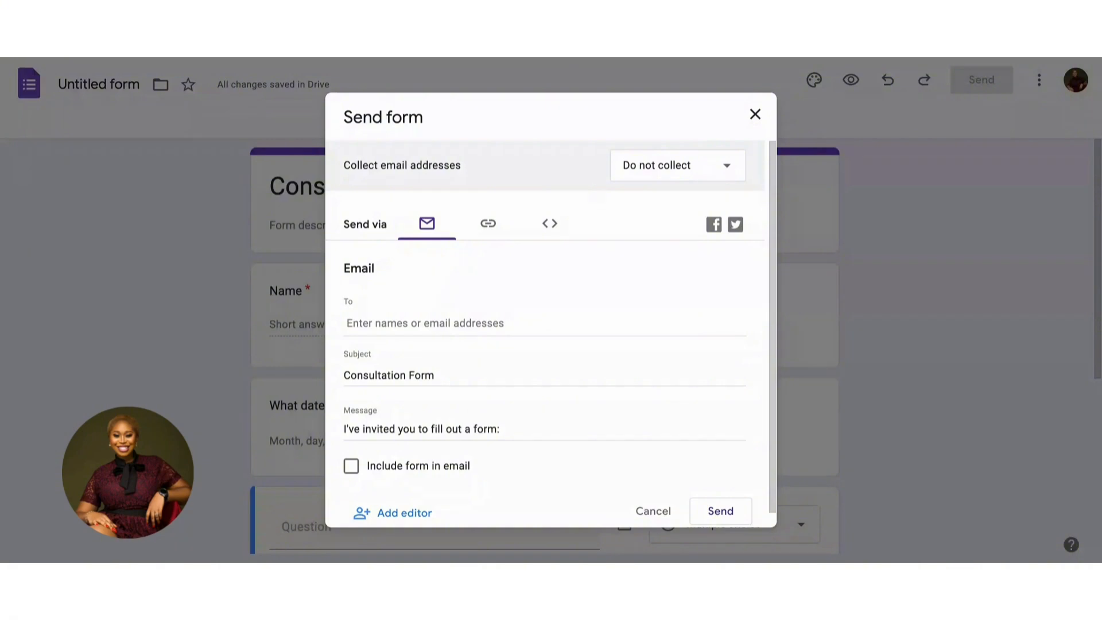
pyautogui.click(488, 224)
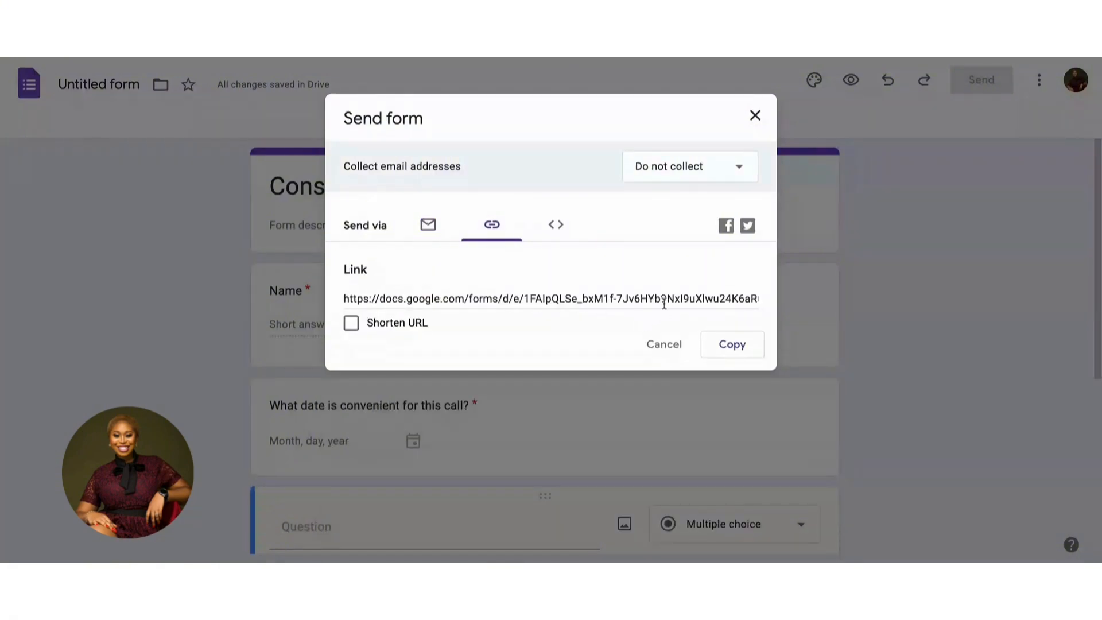
pyautogui.click(351, 323)
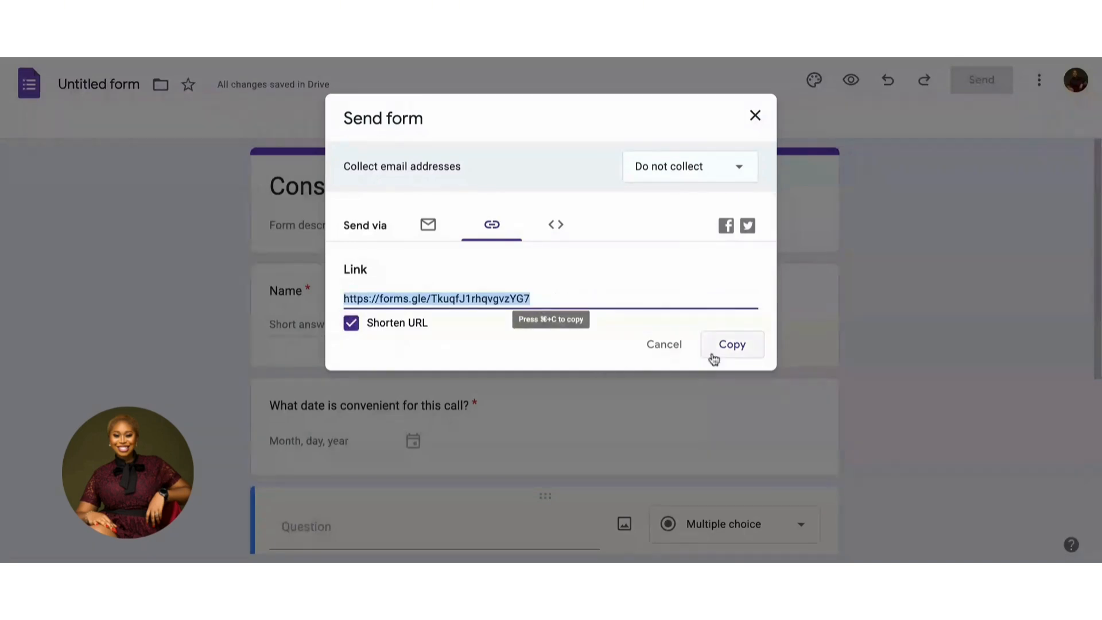
pyautogui.click(731, 350)
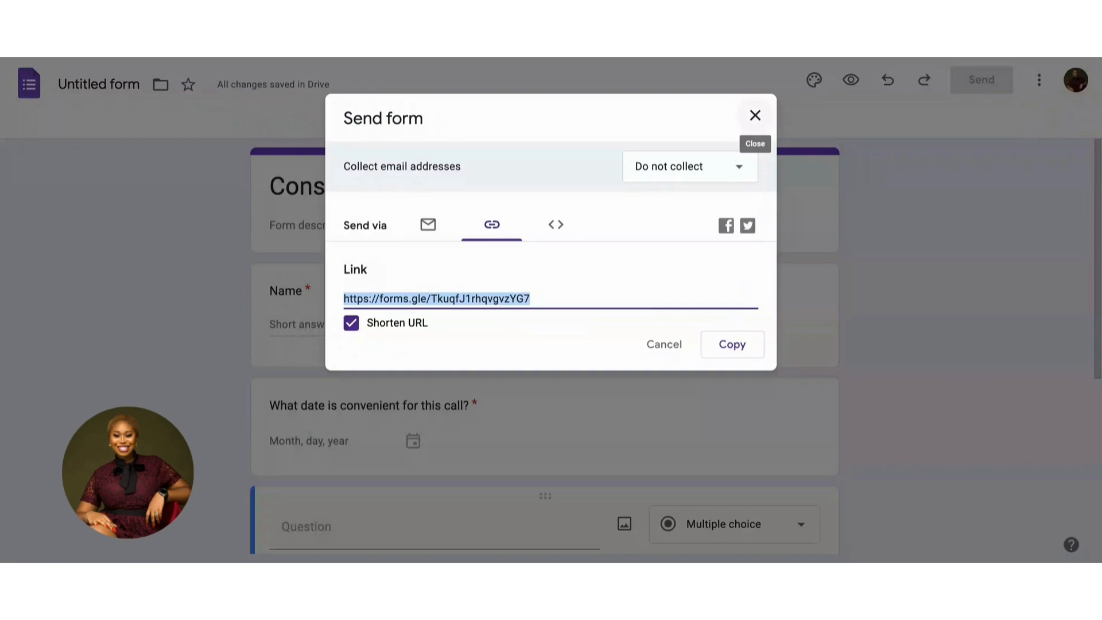
pyautogui.click(755, 115)
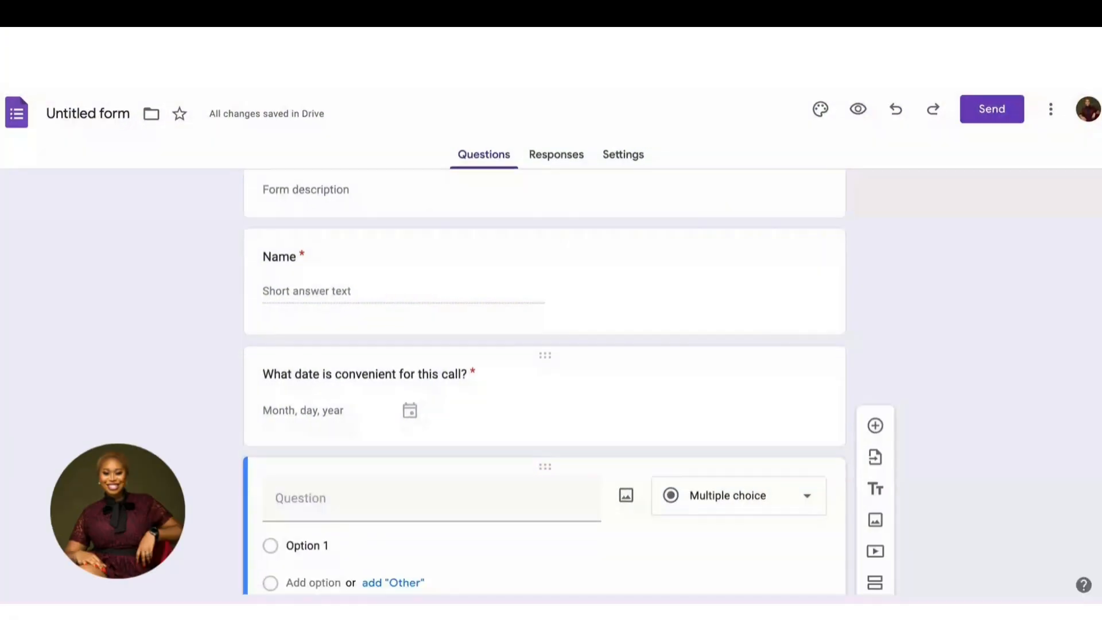
# - Rename the untitled form file as "Consultation Form" to match the form's heading
pyautogui.scroll(-4, 623, 405)
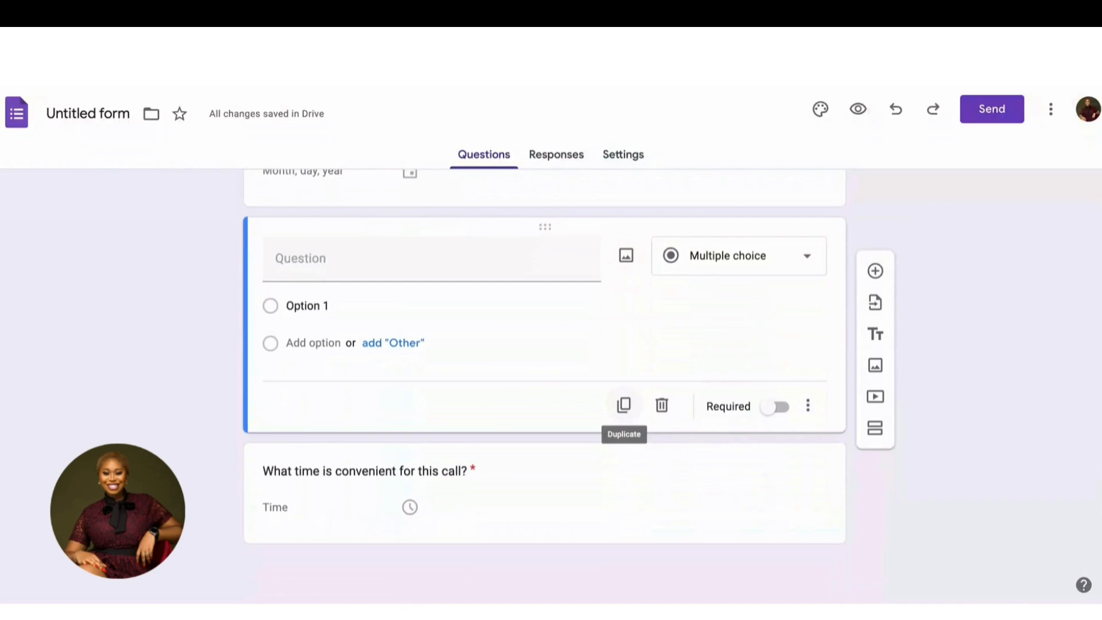
pyautogui.scroll(1, 624, 406)
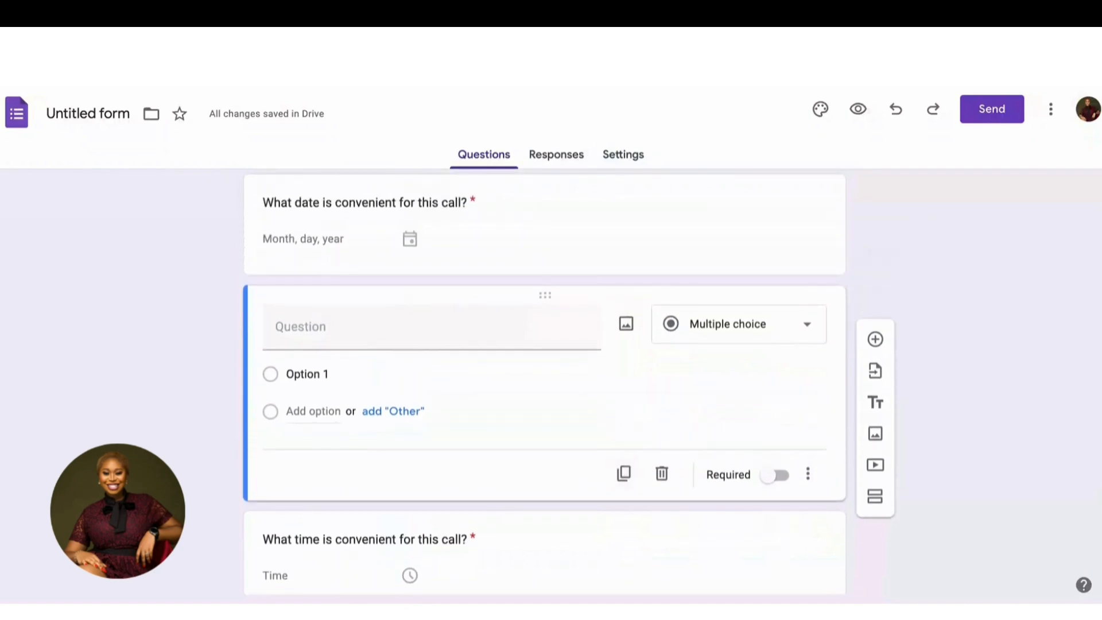
pyautogui.scroll(4, 556, 320)
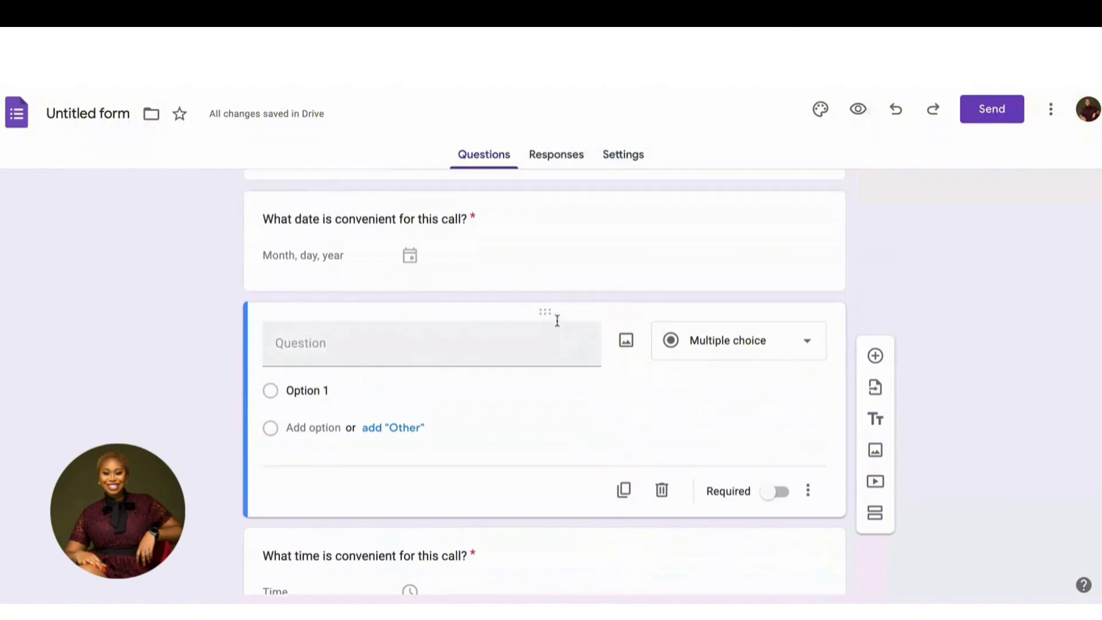
pyautogui.click(118, 115)
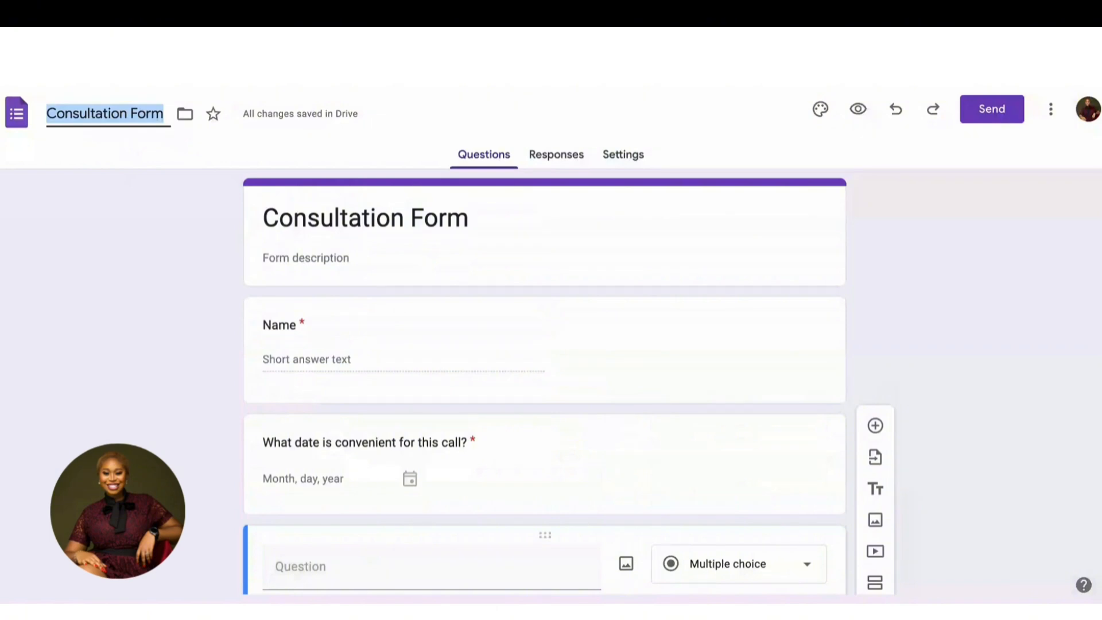
pyautogui.click(156, 249)
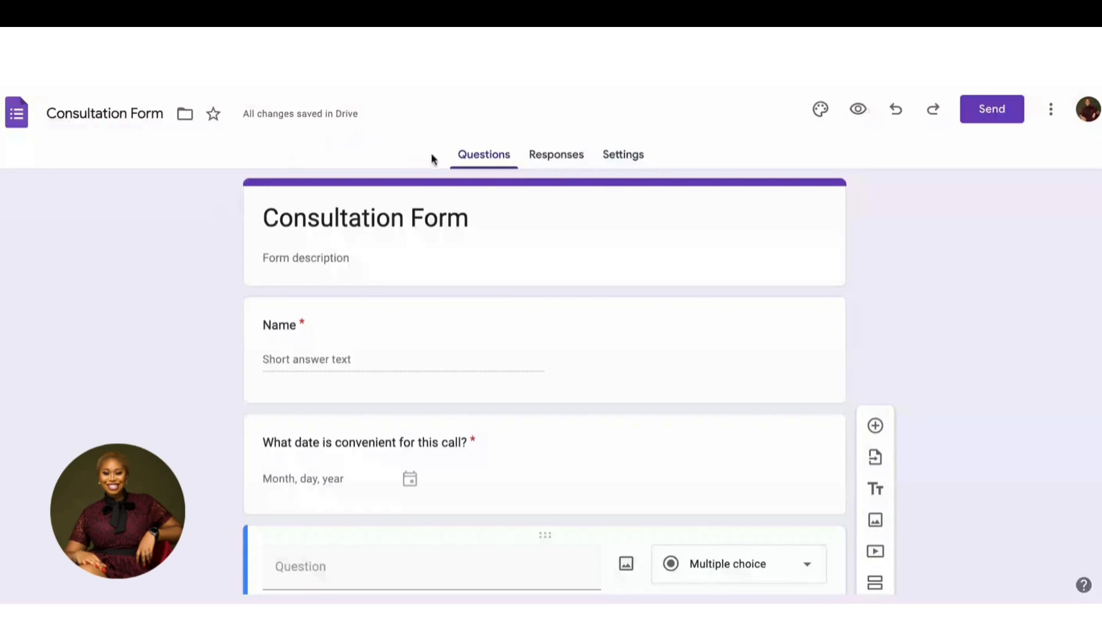
# - Examine the spreadsheet destination options for the form's responses without linking a sheet
pyautogui.click(575, 165)
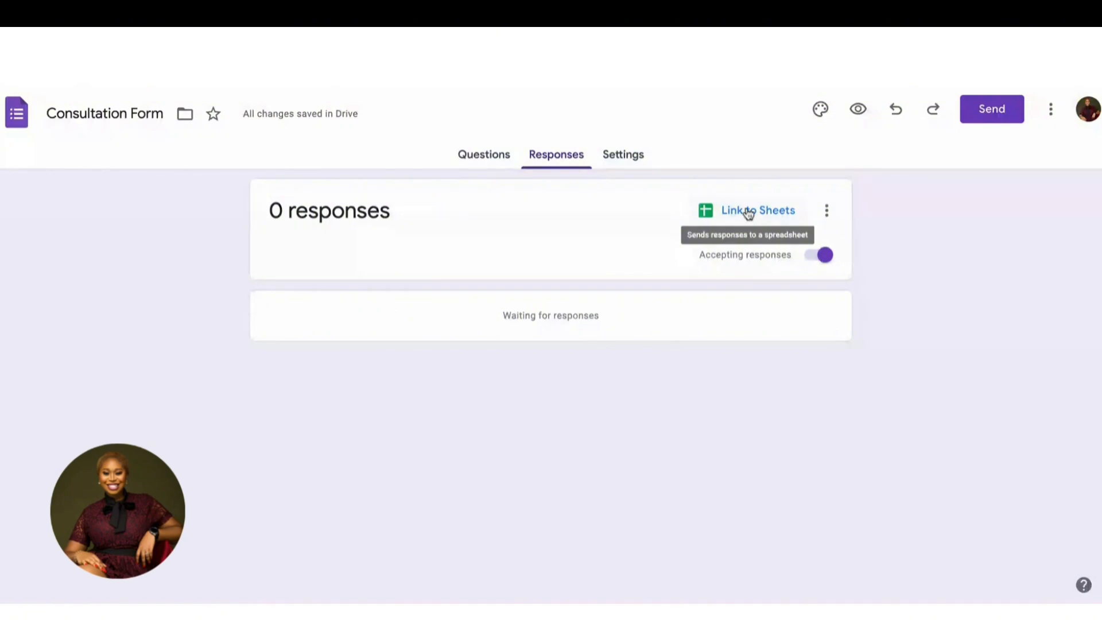
pyautogui.click(749, 212)
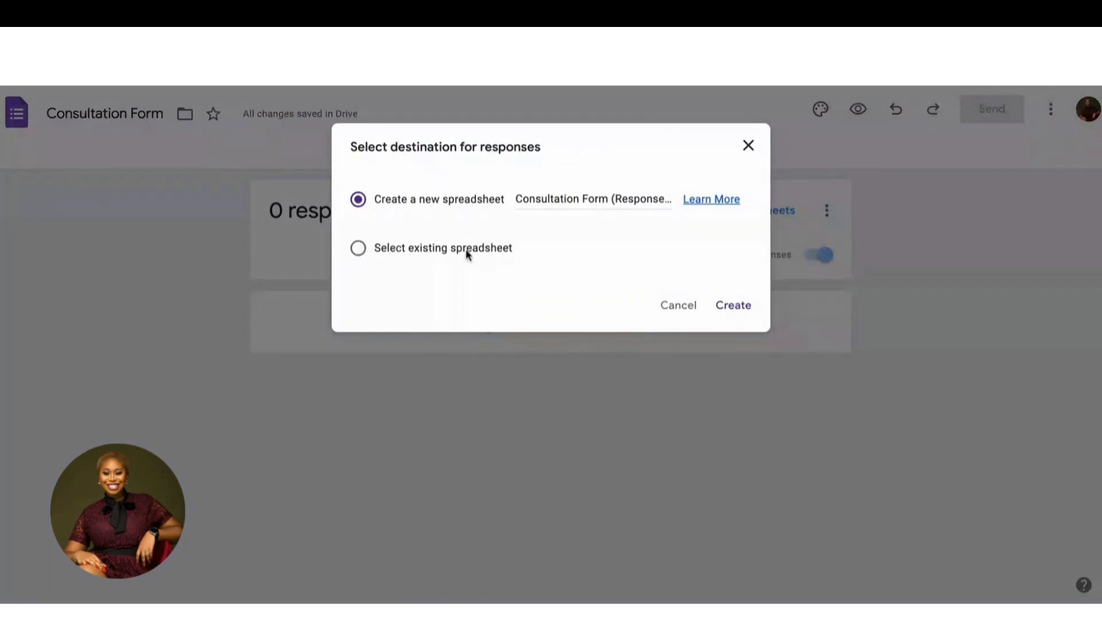
pyautogui.click(750, 144)
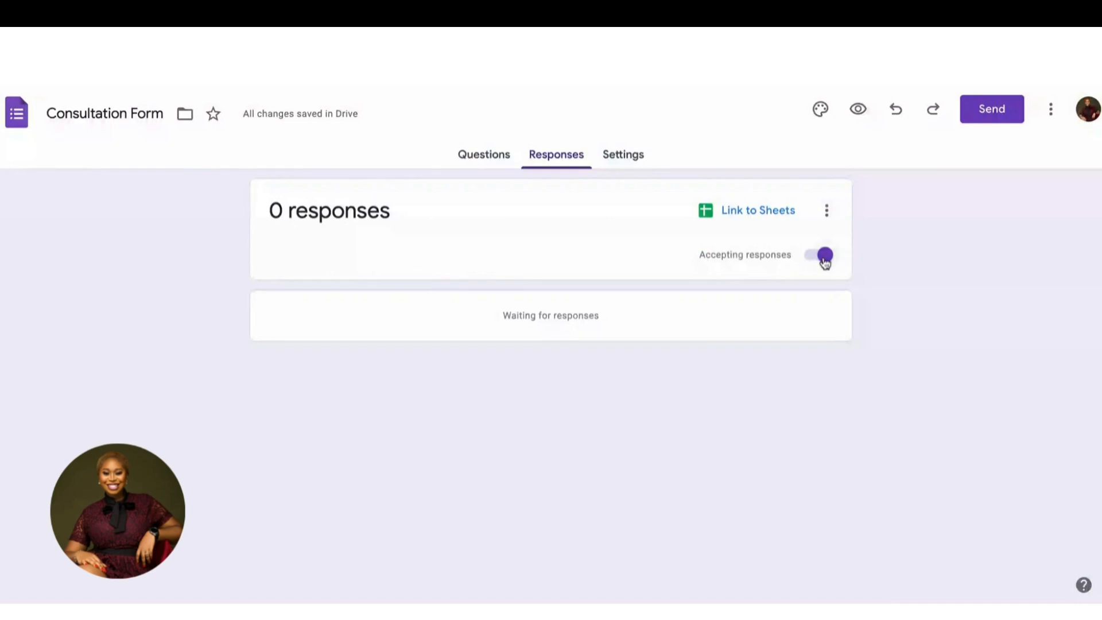
# - Stop the form from accepting responses, re-enable accepting them, and return to the form's questions
pyautogui.click(826, 257)
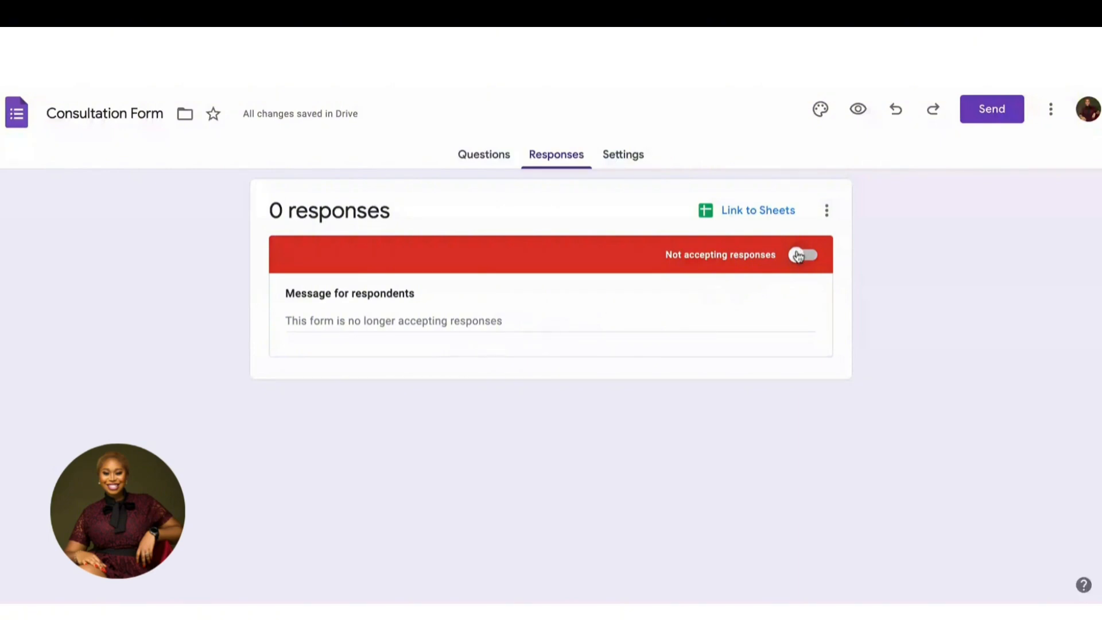
pyautogui.click(799, 255)
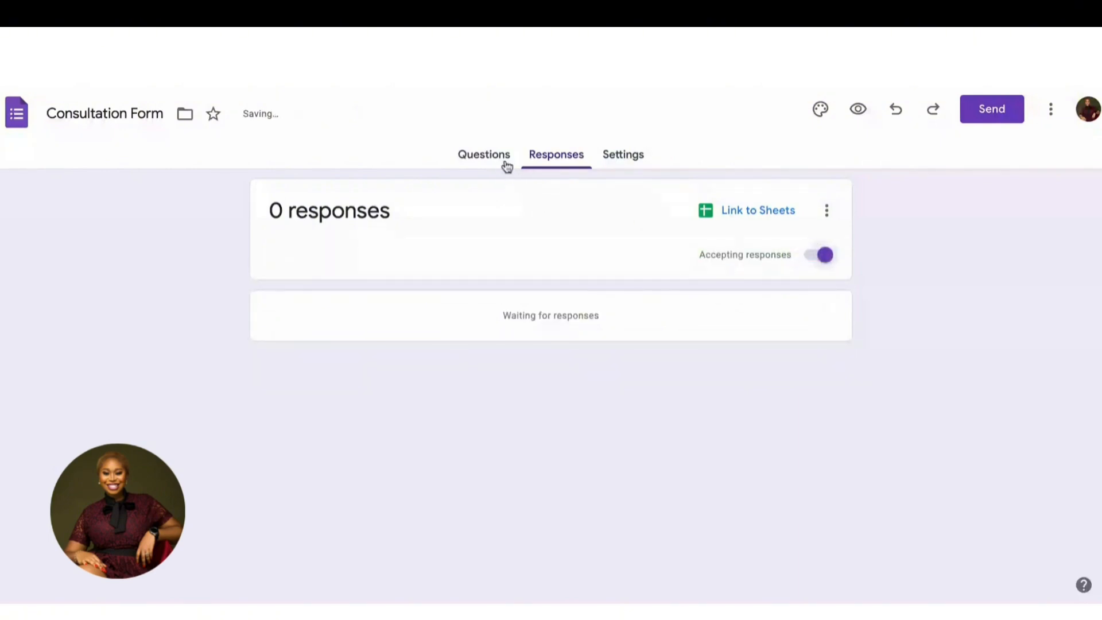
pyautogui.click(504, 163)
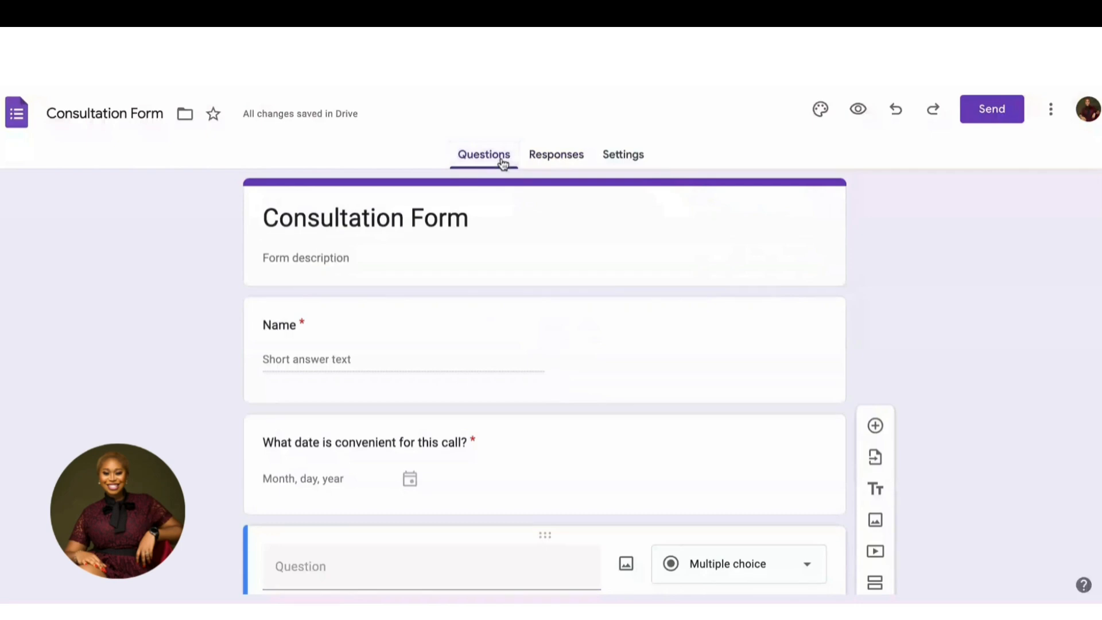